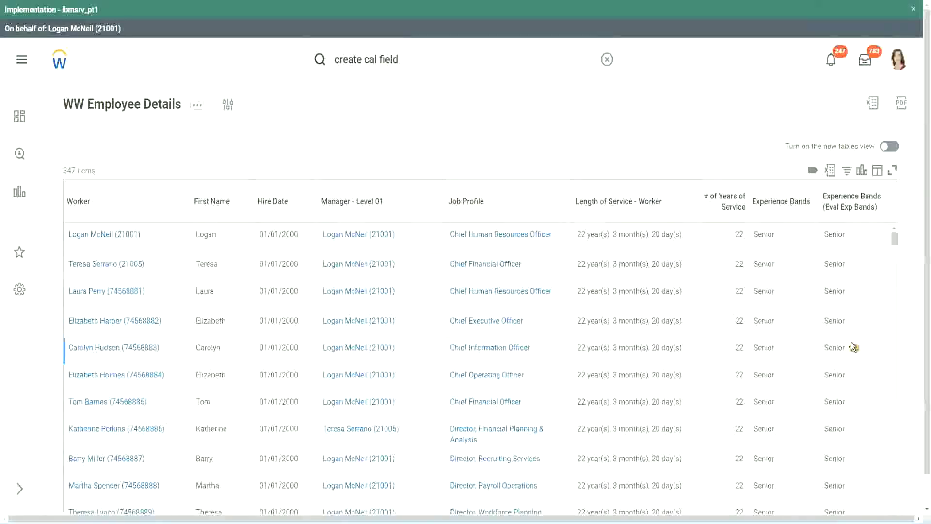
Step: Inspect the Experience Bands (Eval Exp Bands) column options on the WW Employee Details report
{"action": "left_click", "coordinate": [858, 213]}
{"action": "left_click", "coordinate": [752, 173]}
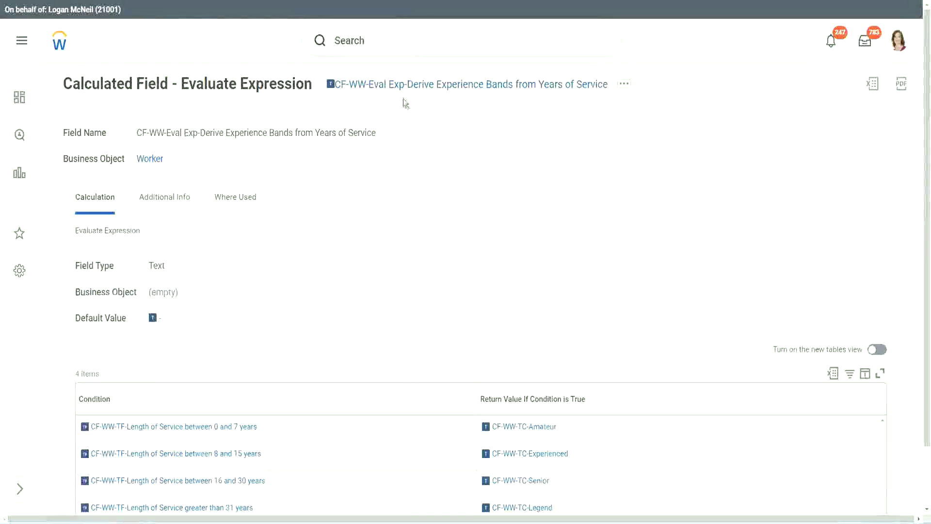
Step: Copy the existing calculated field's name and launch the Create Calculated Field task
{"action": "right_click", "coordinate": [402, 90]}
{"action": "left_click", "coordinate": [439, 147]}
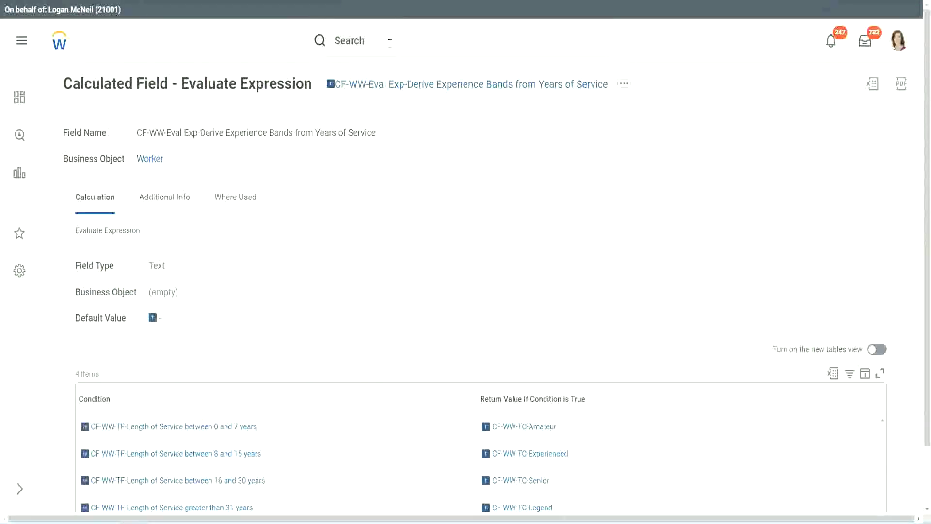
{"action": "left_click", "coordinate": [390, 43]}
{"action": "left_click", "coordinate": [648, 127]}
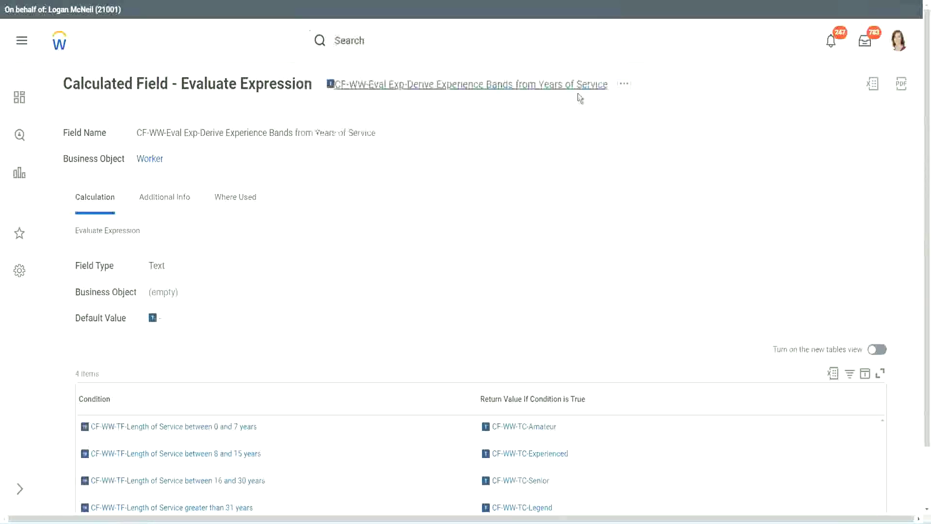
{"action": "left_click", "coordinate": [369, 36]}
{"action": "type", "text": "create calc field"}
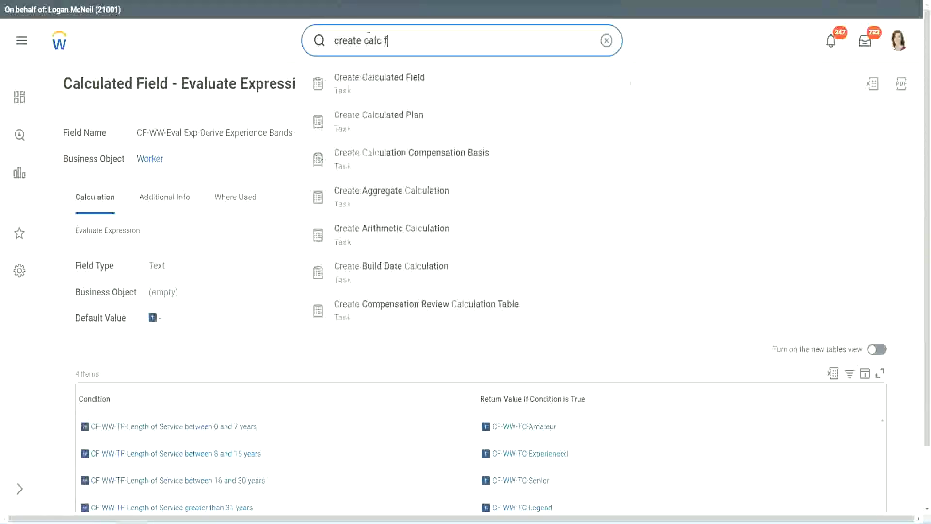
{"action": "left_click", "coordinate": [383, 83]}
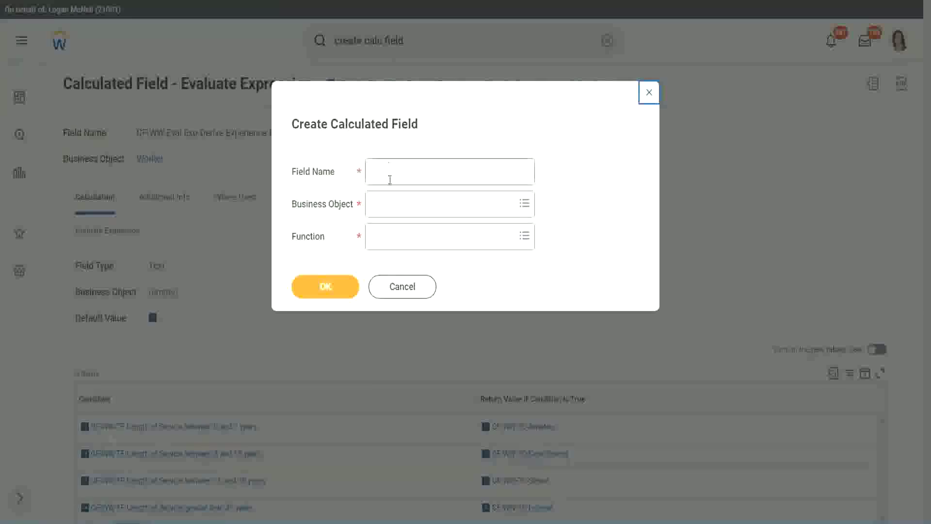
Step: Name it 'CF-WW-LRB-Identify Experience Bands from years of Service' on Worker using Lookup Range Band
{"action": "left_click", "coordinate": [390, 174]}
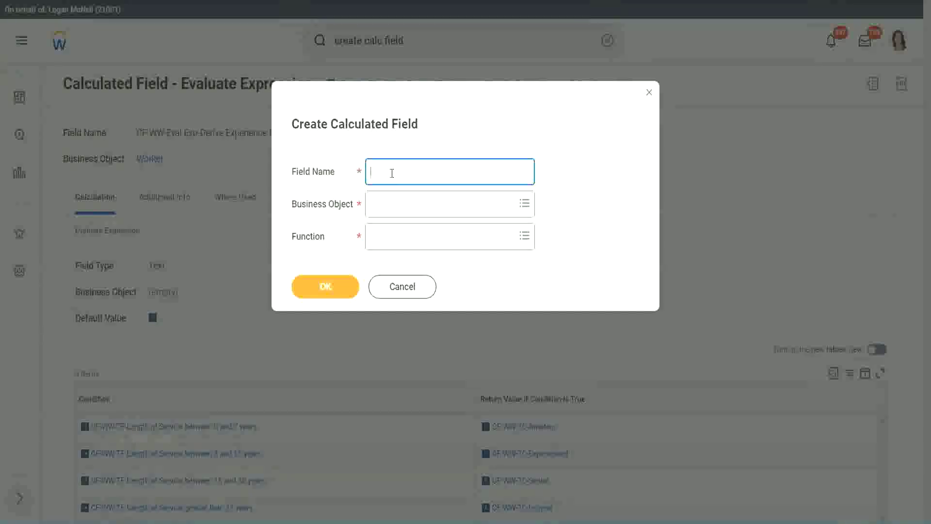
{"action": "type", "text": "CF"}
{"action": "type", "text": "-"}
{"action": "type", "text": "WW-I"}
{"action": "type", "text": "RB"}
{"action": "type", "text": "-"}
{"action": "type", "text": "Identif"}
{"action": "type", "text": "y Exe"}
{"action": "type", "text": "riende"}
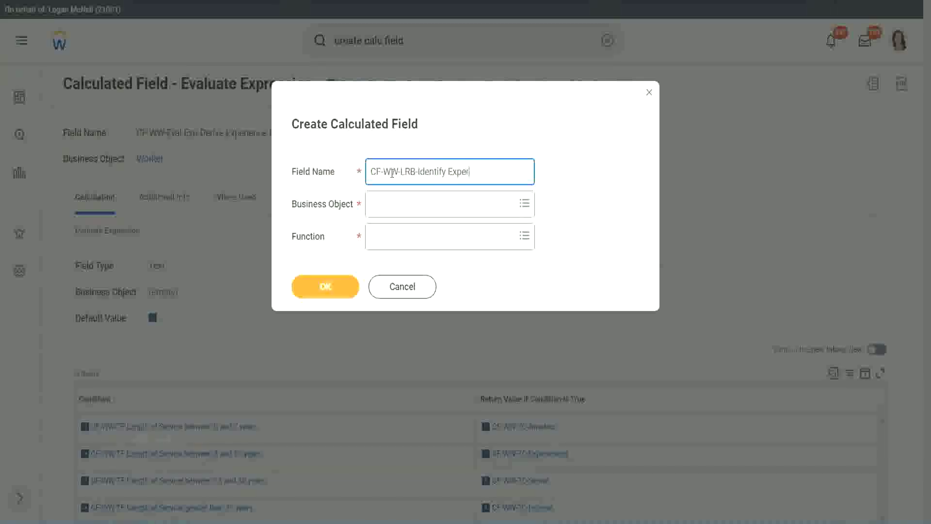
{"action": "key", "text": "BackSpace"}
{"action": "key", "text": "BackSpace"}
{"action": "type", "text": "ce Bands from"}
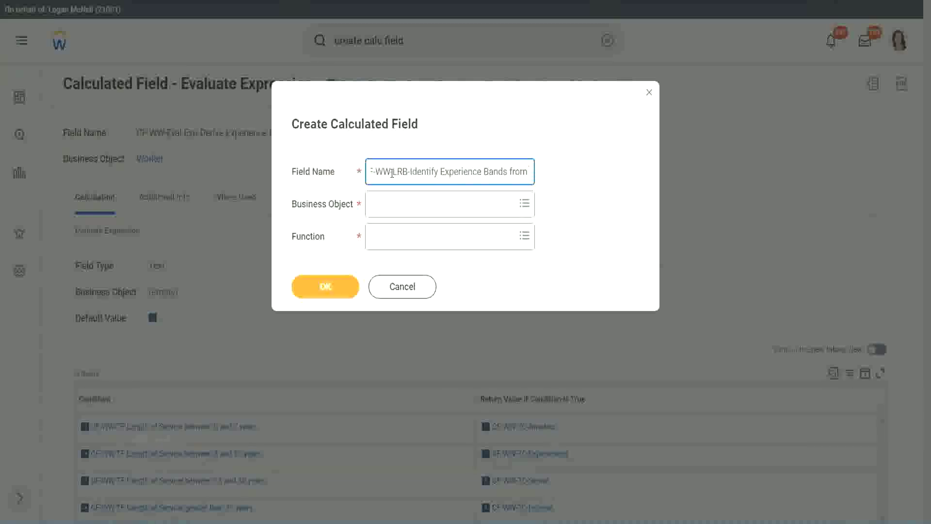
{"action": "type", "text": " years of Service"}
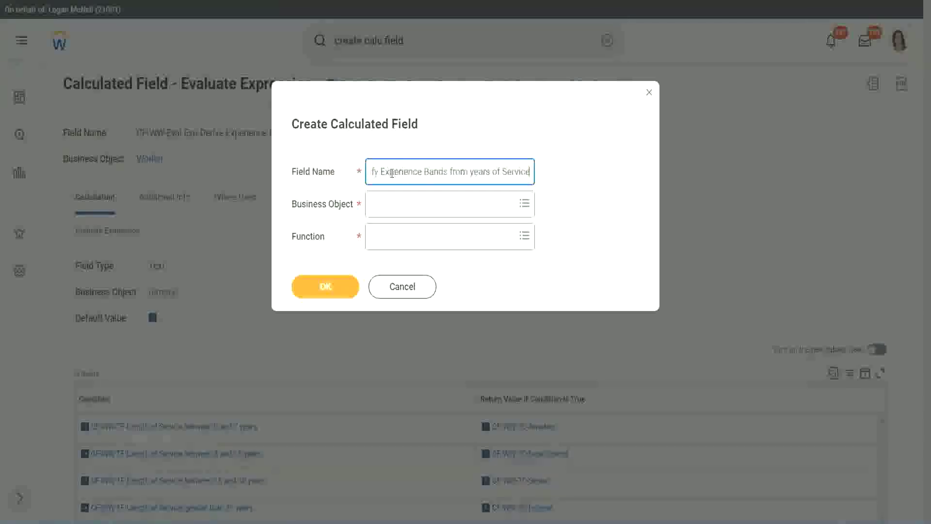
{"action": "key", "text": "Tab"}
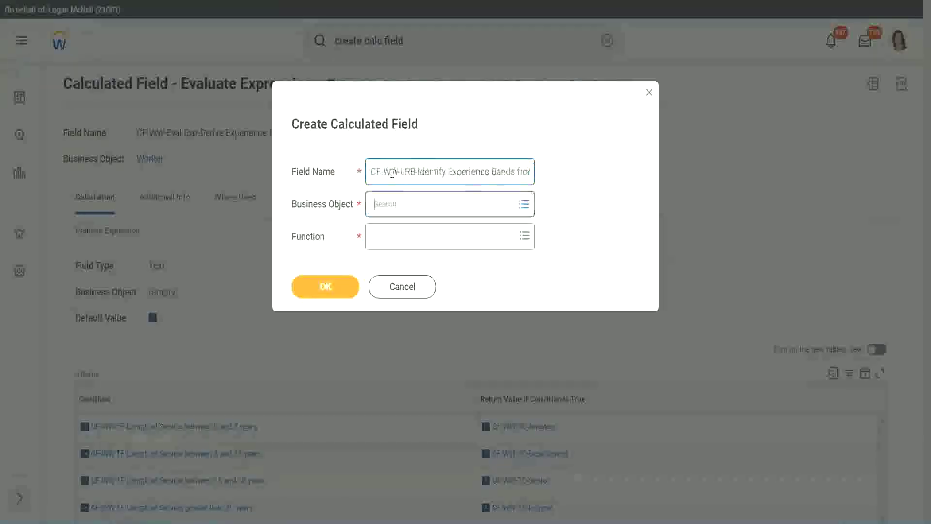
{"action": "type", "text": "wor"}
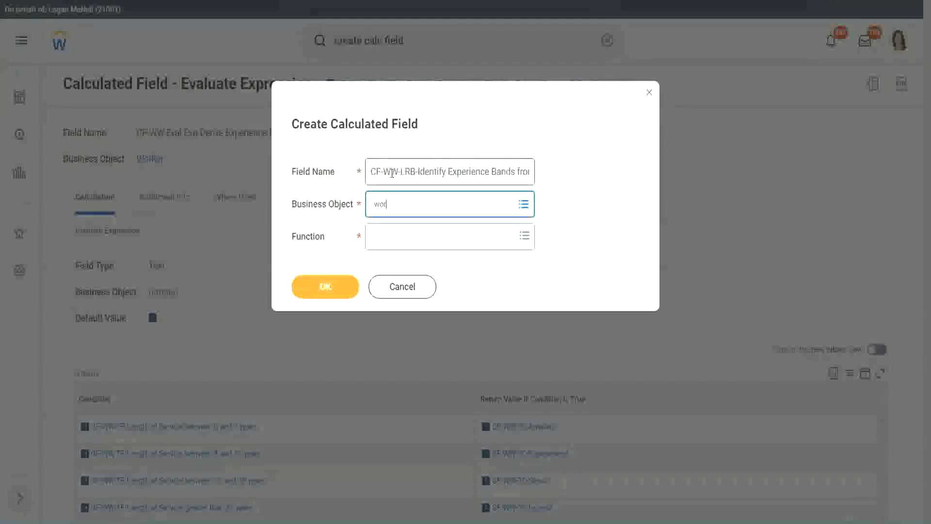
{"action": "type", "text": "ker"}
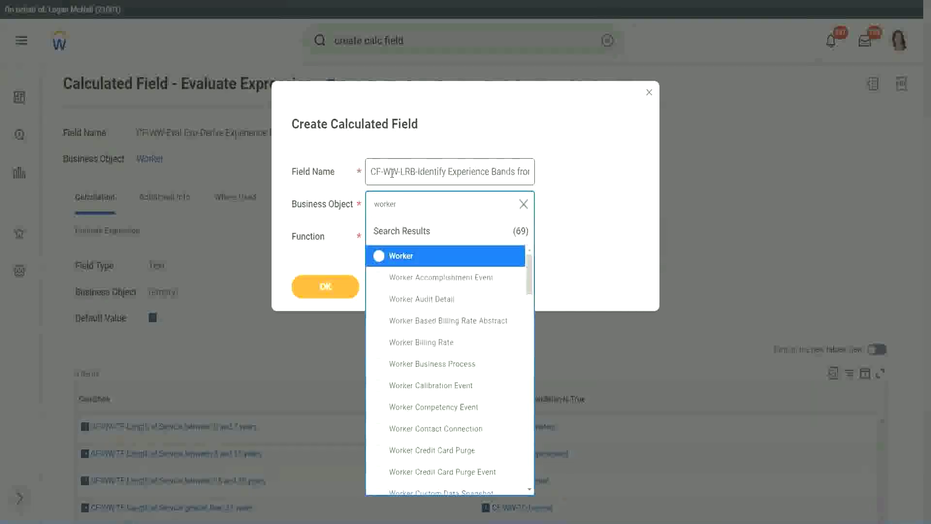
{"action": "key", "text": "Return"}
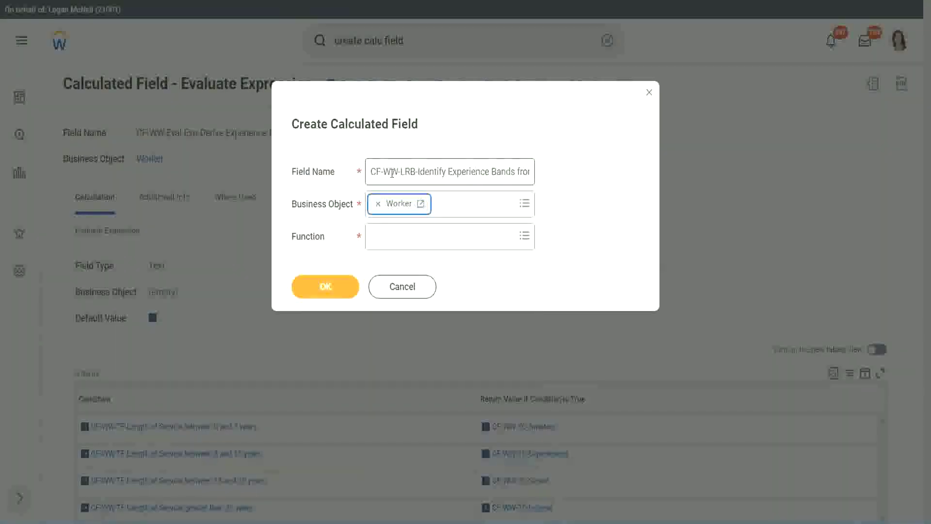
{"action": "key", "text": "Tab"}
{"action": "type", "text": "wh"}
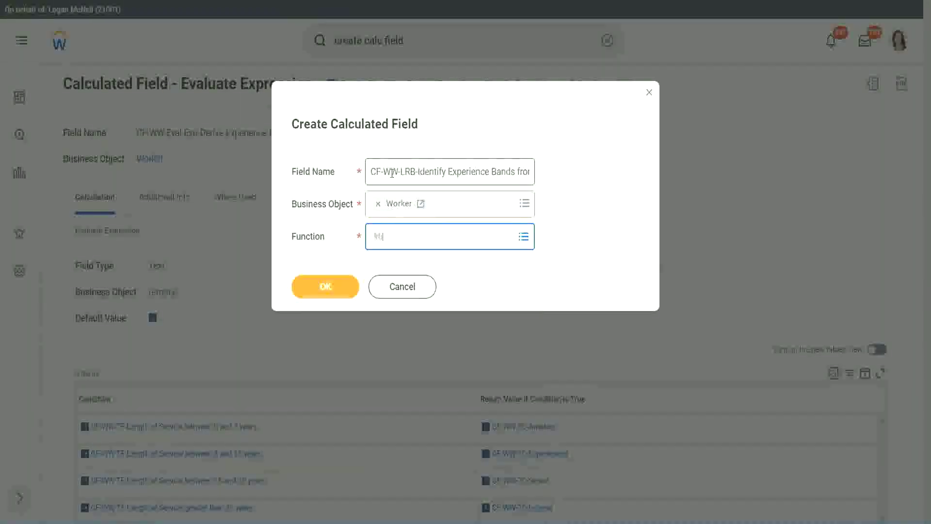
{"action": "key", "text": "Return"}
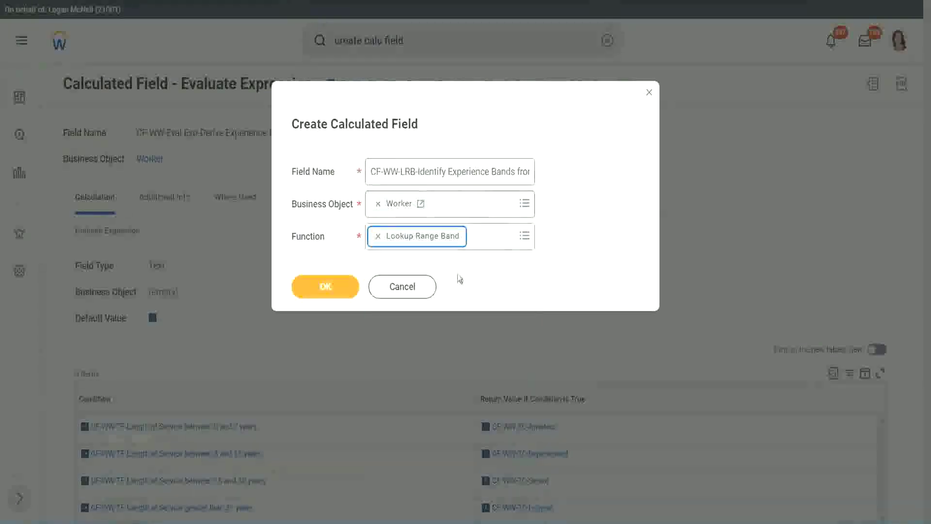
{"action": "left_click", "coordinate": [321, 289]}
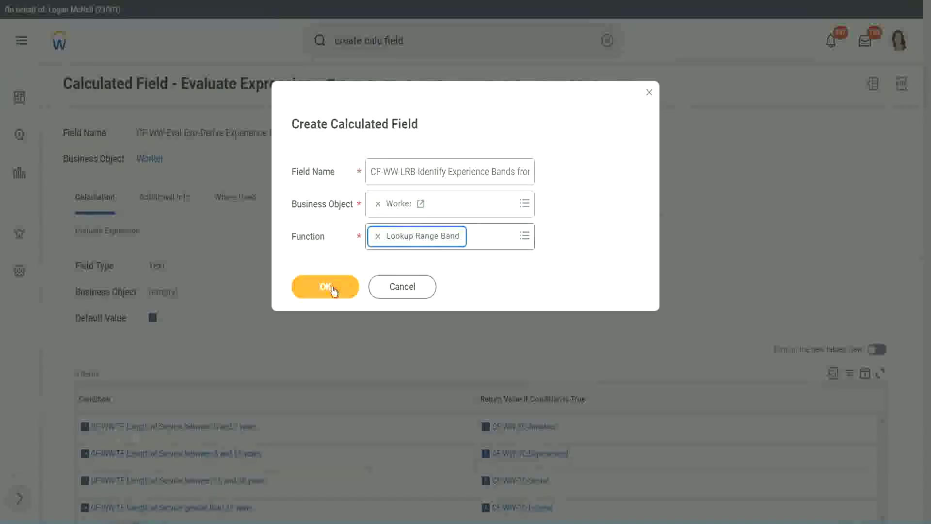
Step: Confirm the new field setup and check the CF-WW-Convert years-of-service field under Columns
{"action": "left_click", "coordinate": [333, 287]}
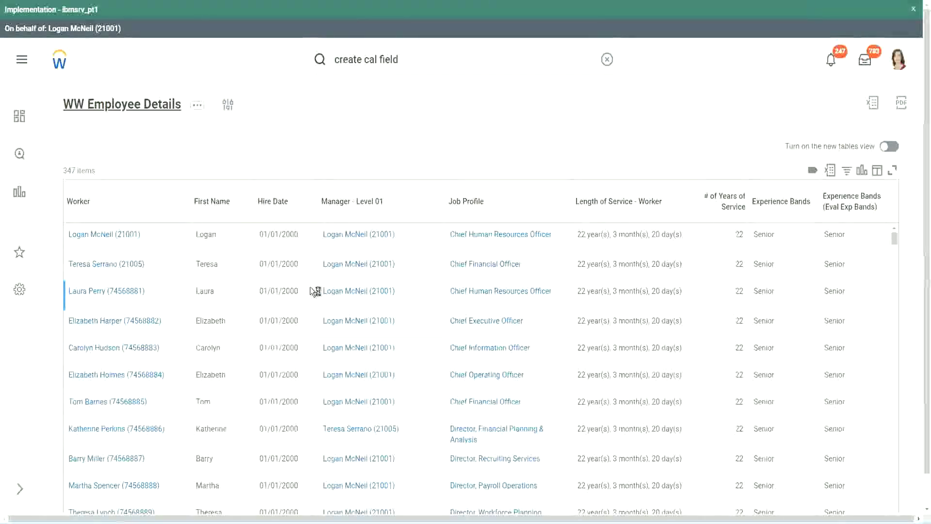
{"action": "scroll", "coordinate": [310, 320], "scroll_direction": "down", "scroll_amount": 6}
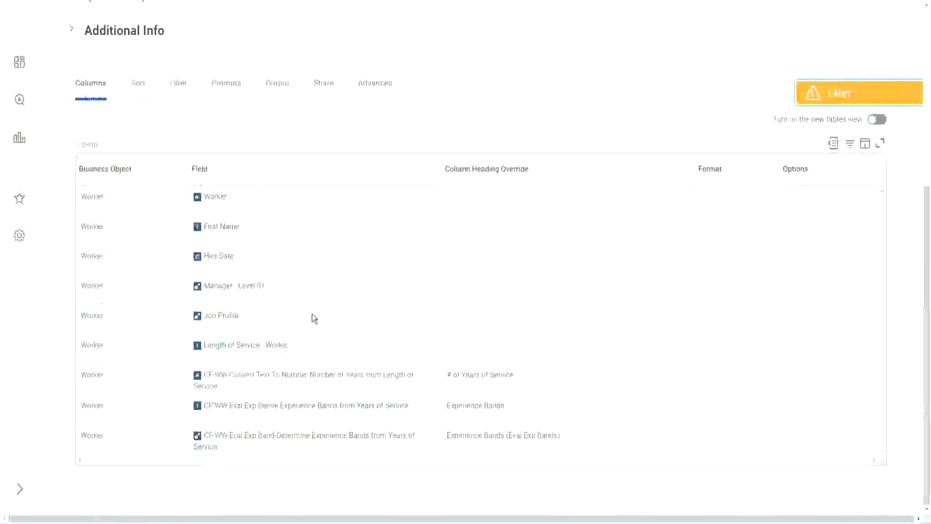
{"action": "right_click", "coordinate": [293, 377]}
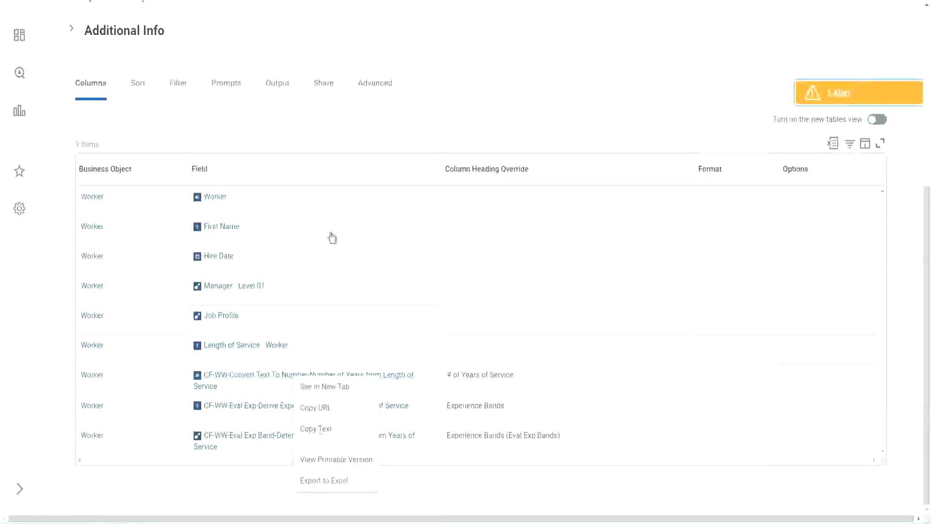
{"action": "left_click", "coordinate": [356, 118]}
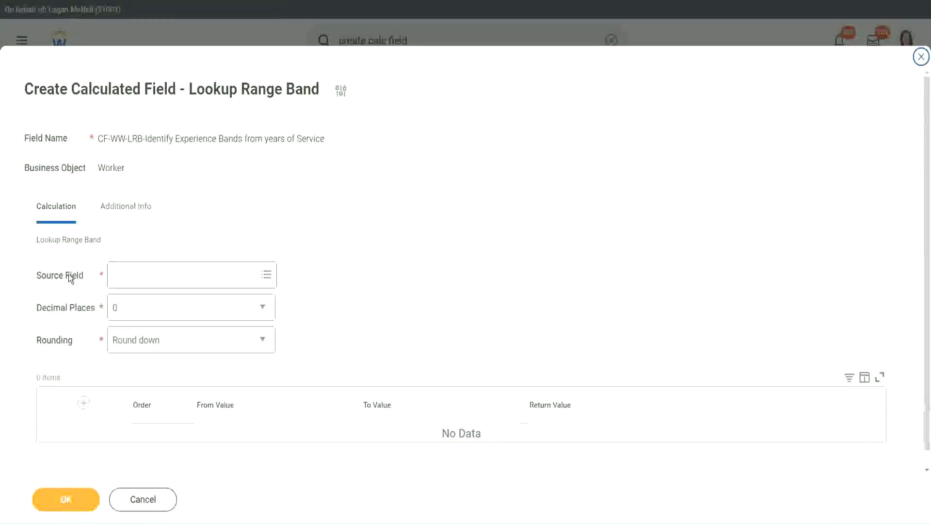
Step: Use CF-WW-Convert Text To Number-Number of Years from Length of Service as source, 0 decimal places
{"action": "left_click", "coordinate": [144, 276]}
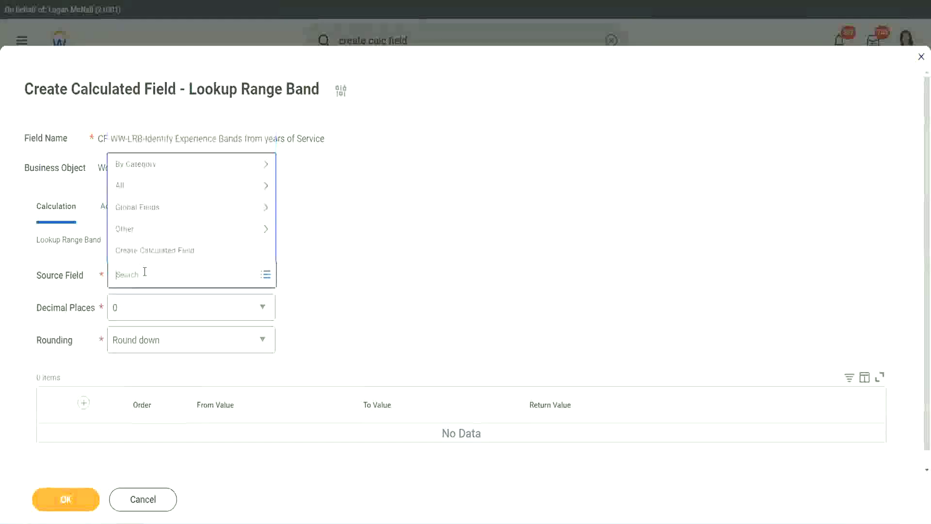
{"action": "key", "text": "ctrl+v"}
{"action": "key", "text": "Return"}
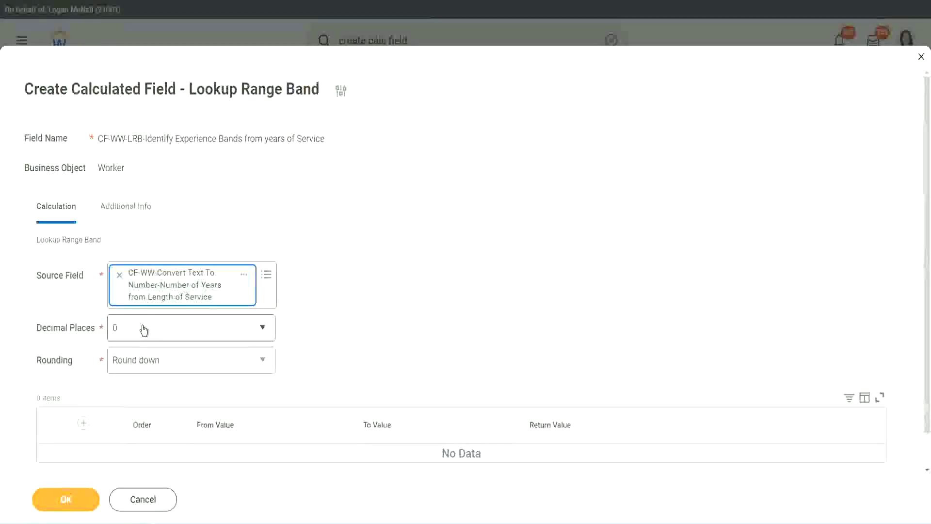
{"action": "left_click", "coordinate": [182, 333]}
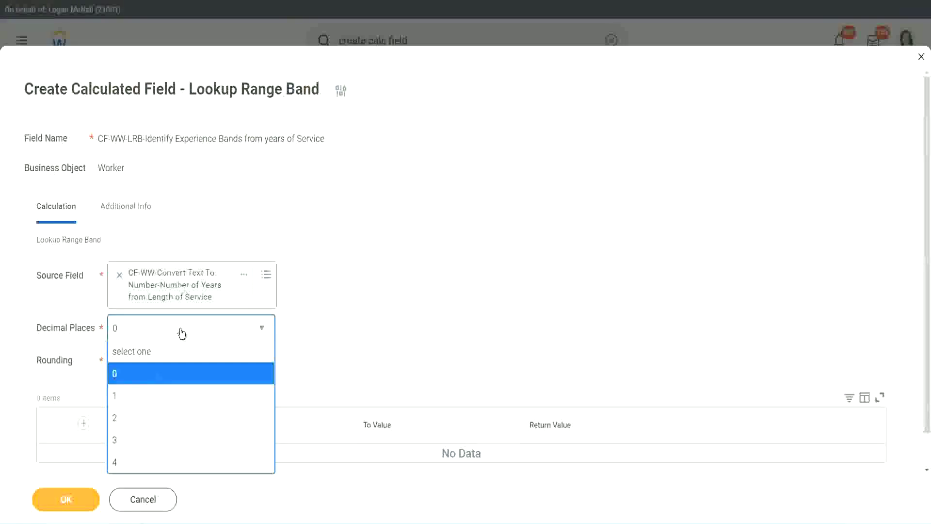
{"action": "left_click", "coordinate": [363, 319]}
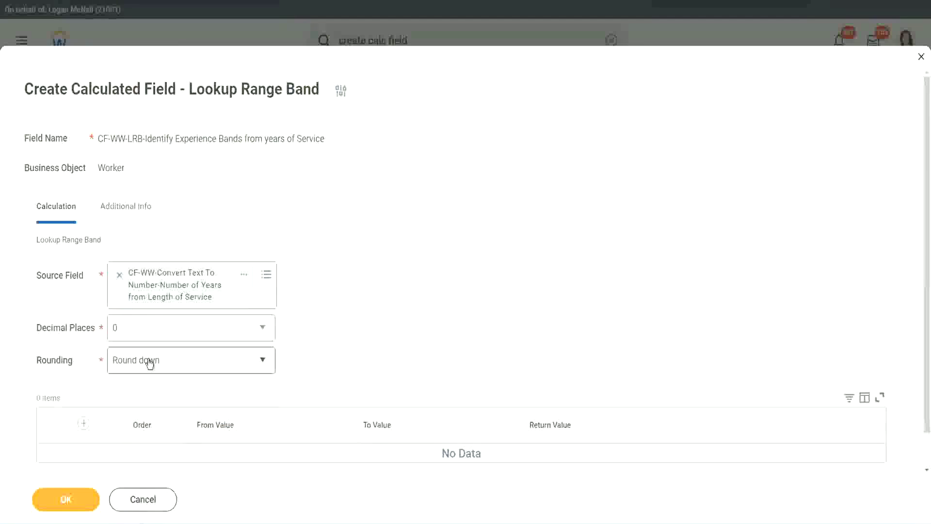
Step: Change the band's Rounding setting from Round down to Round
{"action": "left_click", "coordinate": [150, 363]}
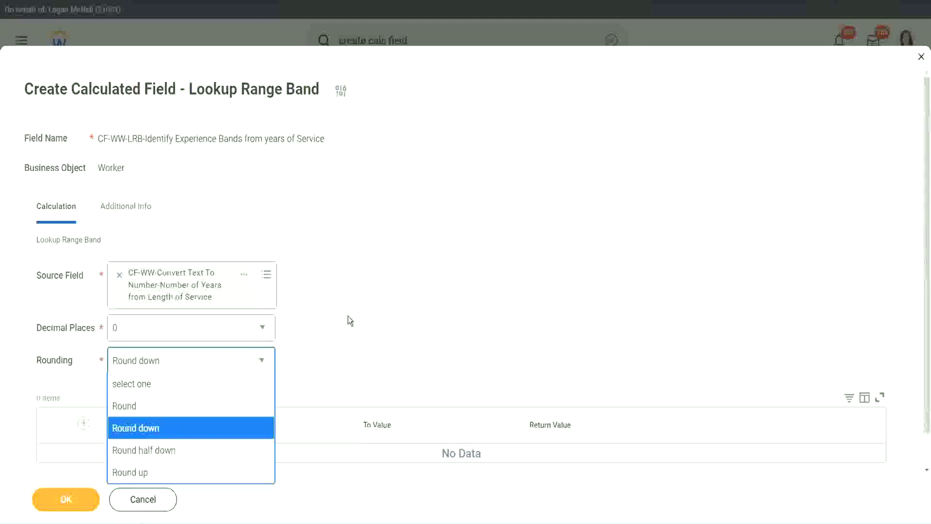
{"action": "left_click", "coordinate": [328, 357]}
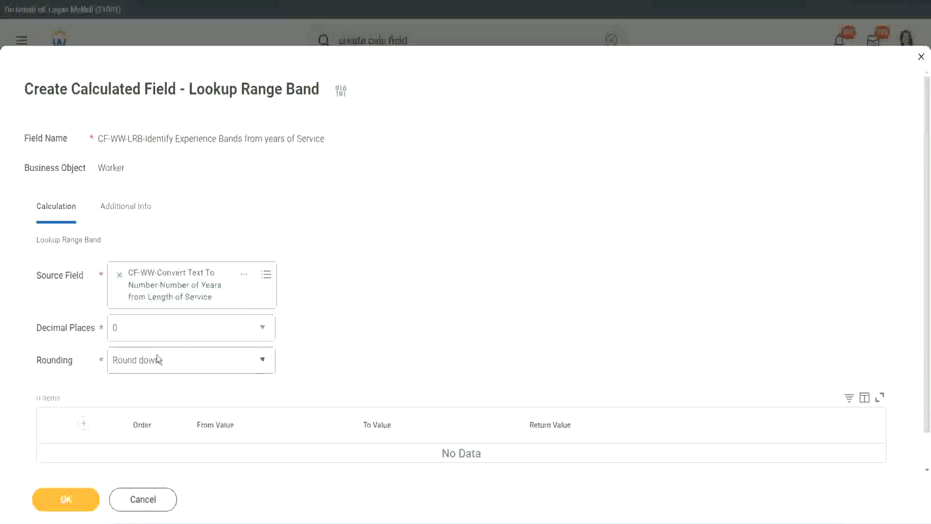
{"action": "left_click", "coordinate": [162, 367]}
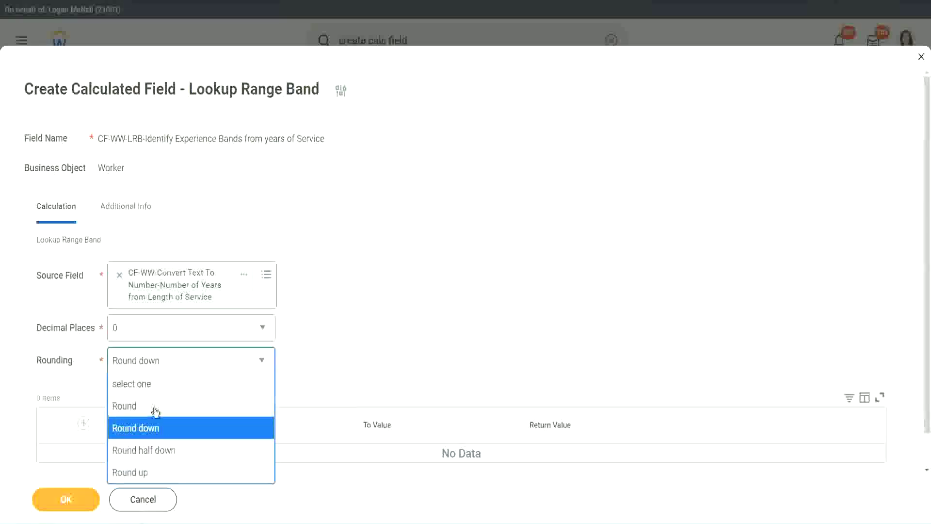
{"action": "left_click", "coordinate": [156, 405]}
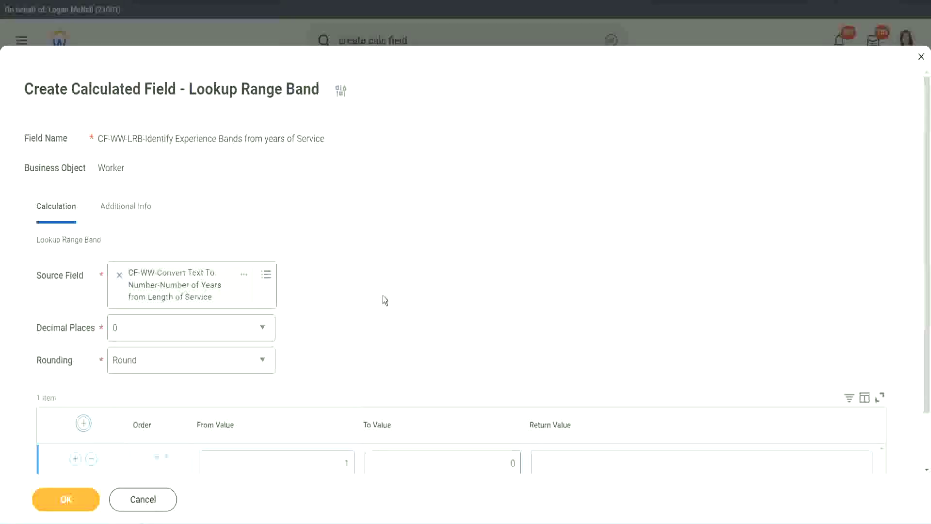
Step: Fill the first band row: From 0, To 7, Return Value Amateur
{"action": "scroll", "coordinate": [369, 300], "scroll_direction": "down", "scroll_amount": 2}
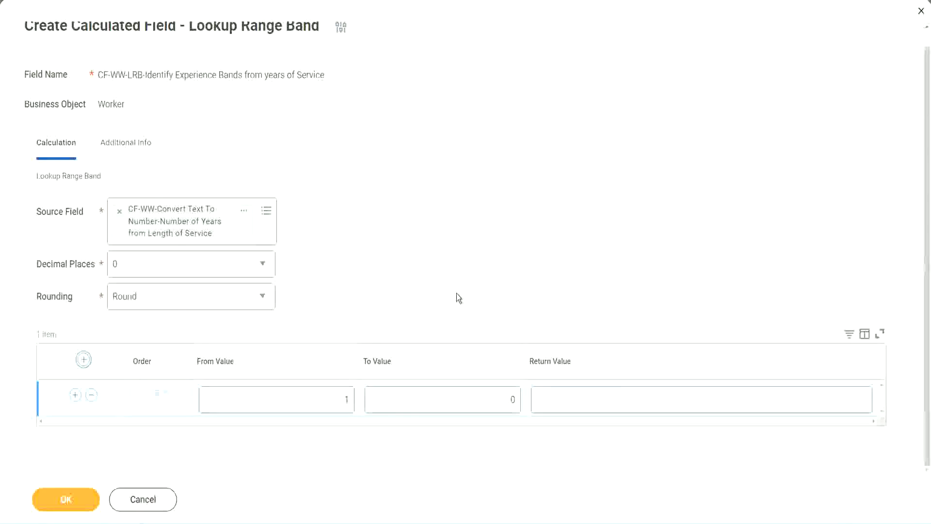
{"action": "left_click", "coordinate": [340, 403]}
{"action": "key", "text": "Tab"}
{"action": "type", "text": "7"}
{"action": "key", "text": "Tab"}
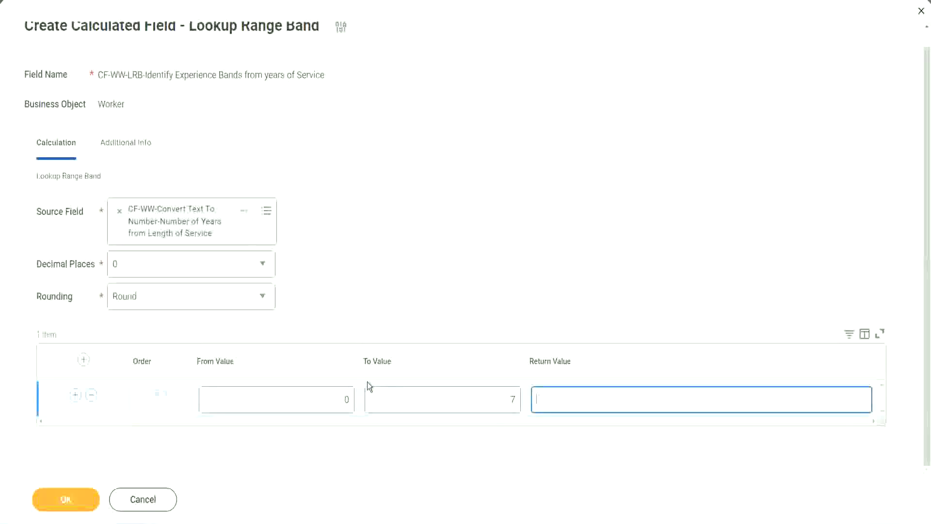
{"action": "type", "text": "Amateur"}
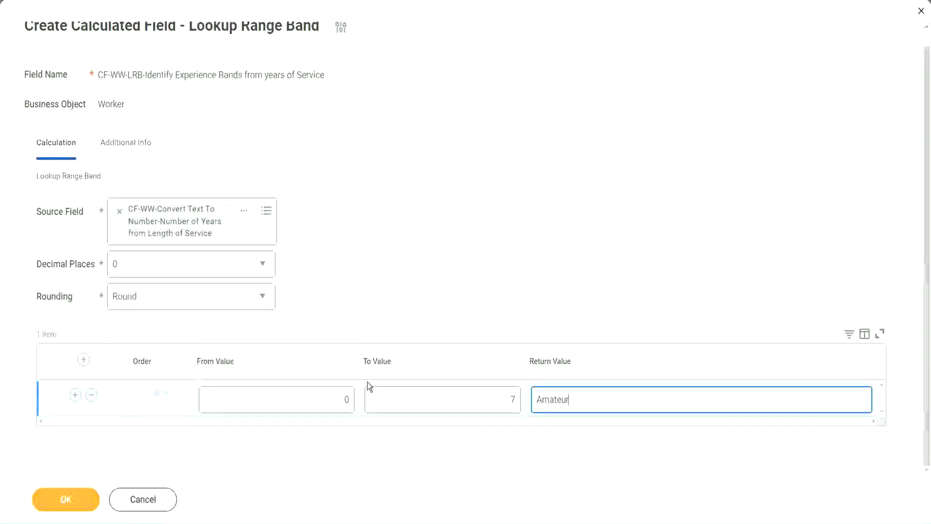
{"action": "left_click", "coordinate": [323, 399]}
{"action": "left_click", "coordinate": [504, 393]}
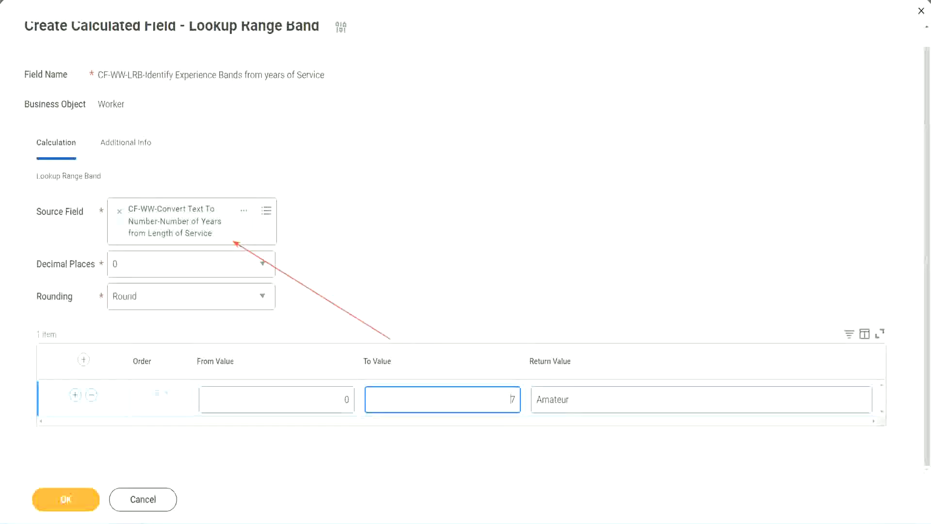
Step: Add a second band from 8 to 15 returning Experienced
{"action": "left_click", "coordinate": [74, 395]}
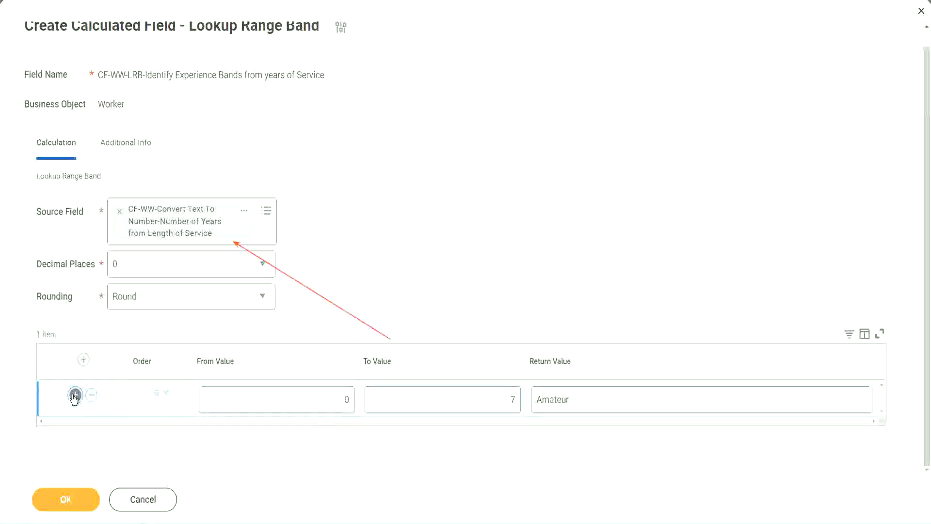
{"action": "double_click", "coordinate": [348, 435]}
{"action": "left_click", "coordinate": [345, 399]}
{"action": "left_click", "coordinate": [508, 399]}
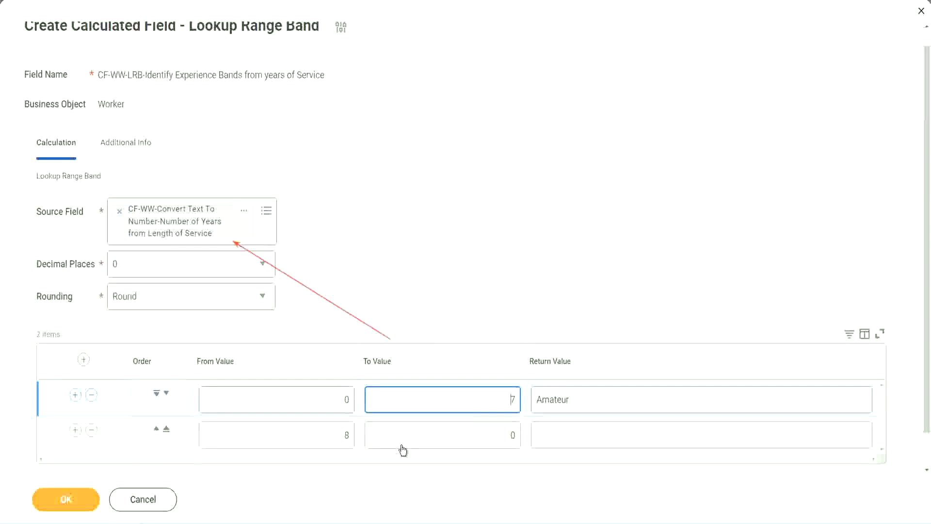
{"action": "double_click", "coordinate": [329, 435]}
{"action": "left_click", "coordinate": [329, 435]}
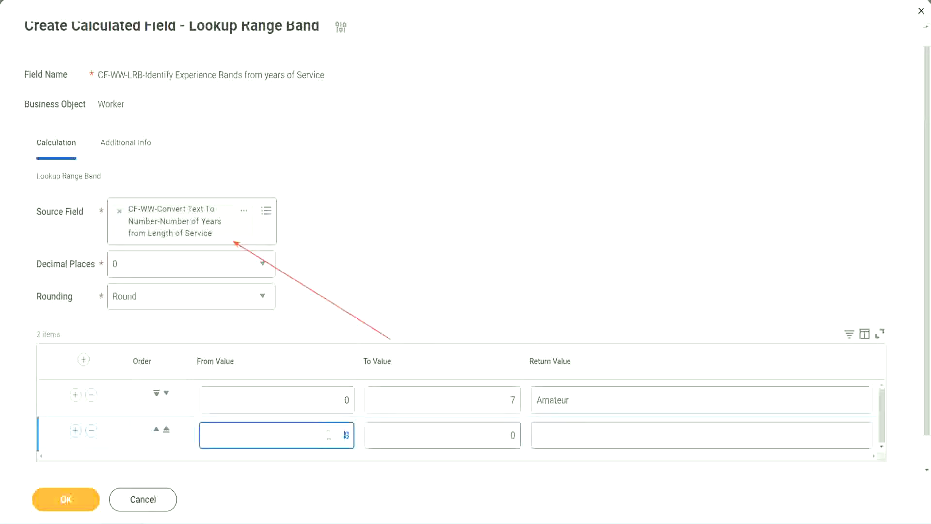
{"action": "left_click", "coordinate": [504, 435]}
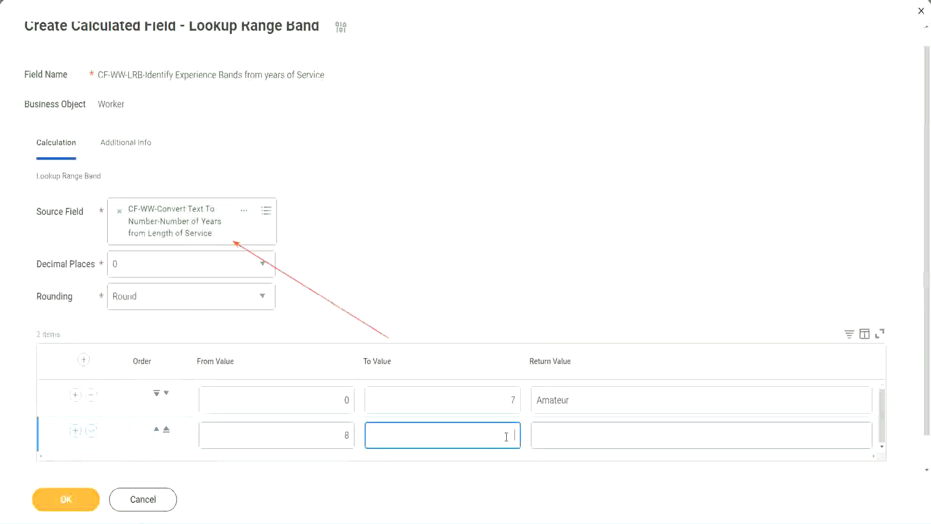
{"action": "type", "text": "15"}
{"action": "left_click", "coordinate": [574, 433]}
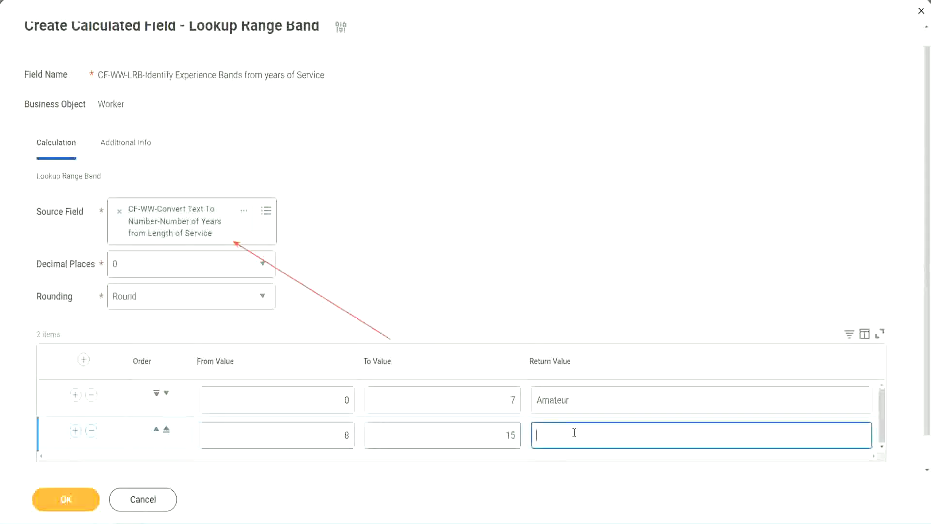
{"action": "type", "text": "Experienced"}
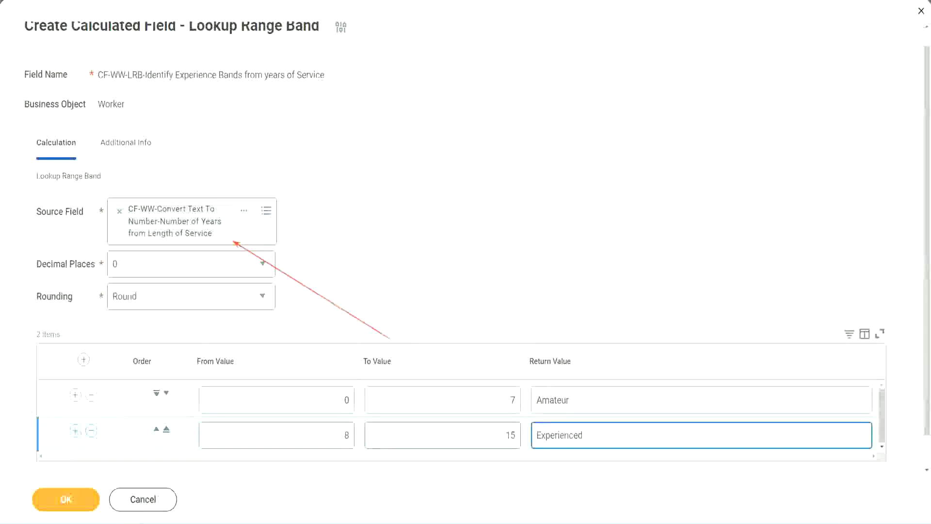
Step: Add a third band from 16 to 30 returning Senior
{"action": "left_click", "coordinate": [76, 430]}
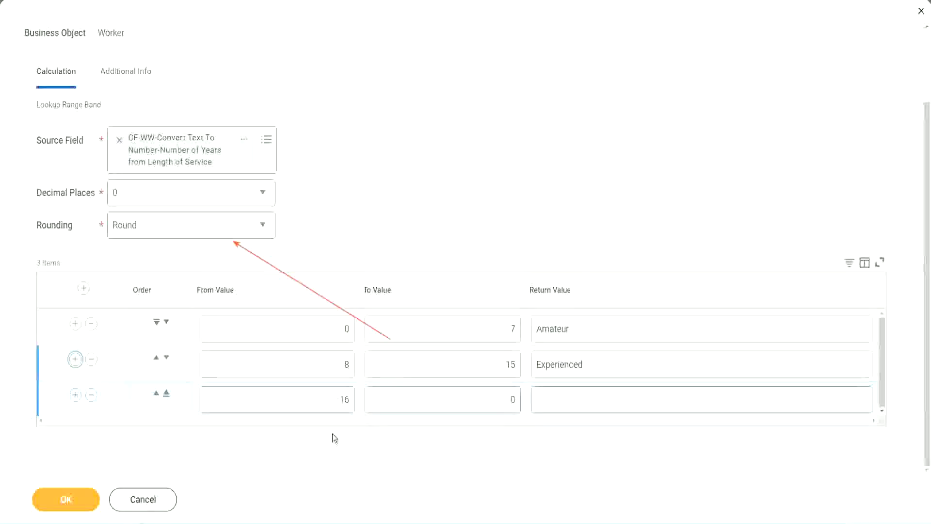
{"action": "left_click", "coordinate": [315, 403]}
{"action": "left_click", "coordinate": [468, 400]}
{"action": "left_click", "coordinate": [494, 398]}
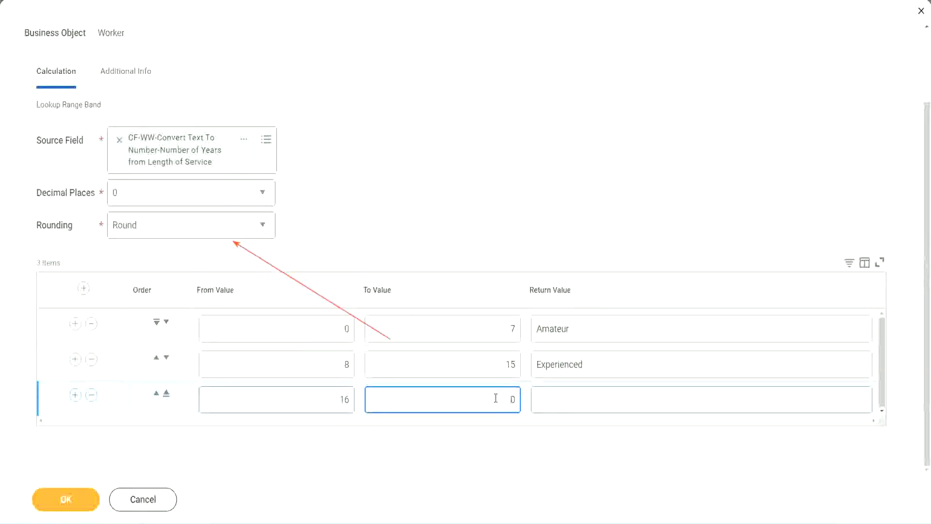
{"action": "type", "text": "3"}
{"action": "key", "text": "Tab"}
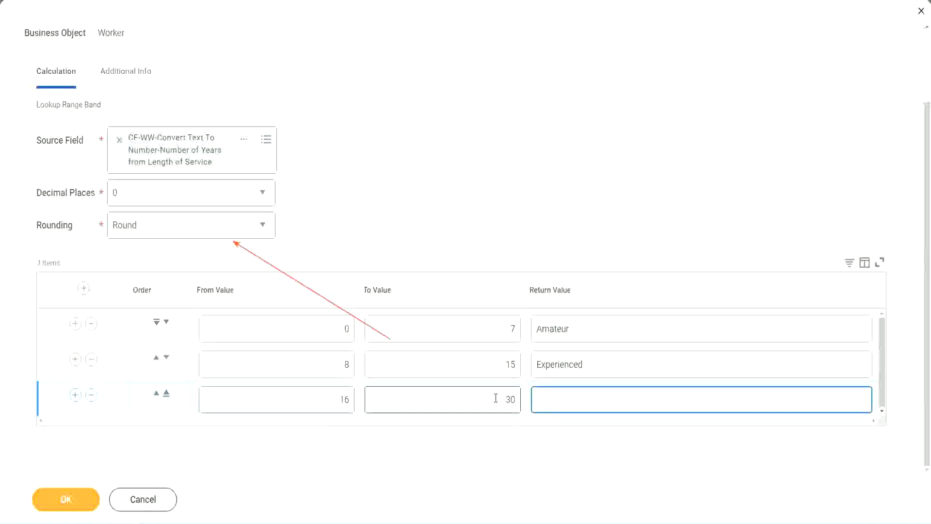
{"action": "type", "text": "Senior"}
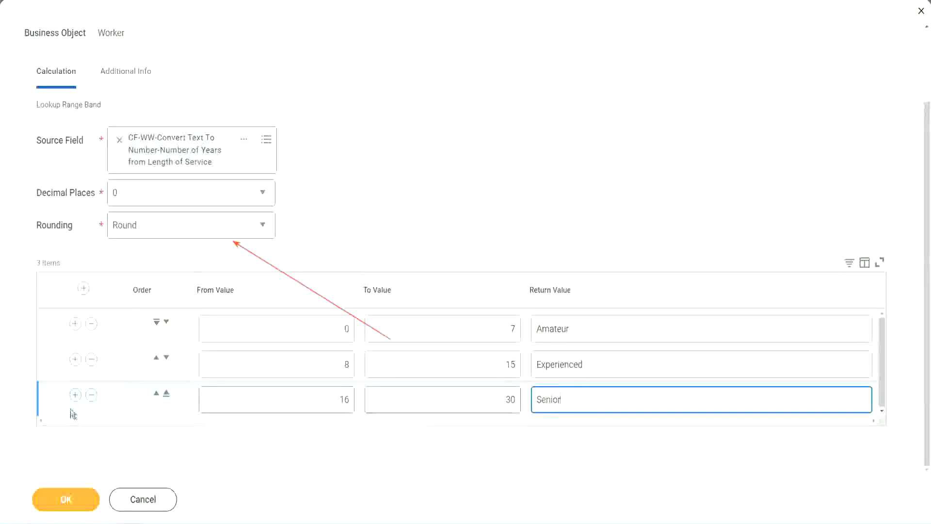
Step: Add a fourth band from 31 to 1000 returning Legend
{"action": "left_click", "coordinate": [76, 394]}
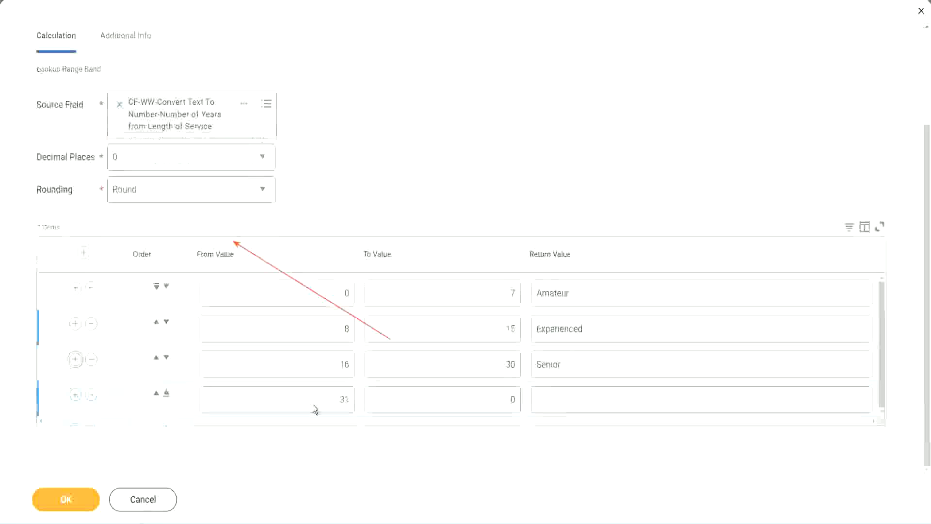
{"action": "left_click_drag", "start_coordinate": [334, 396], "coordinate": [356, 394]}
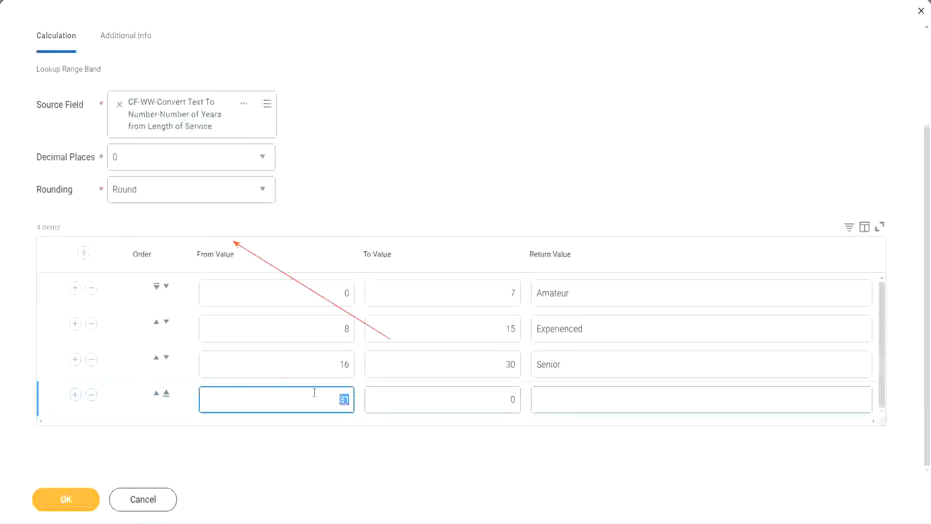
{"action": "key", "text": "Left"}
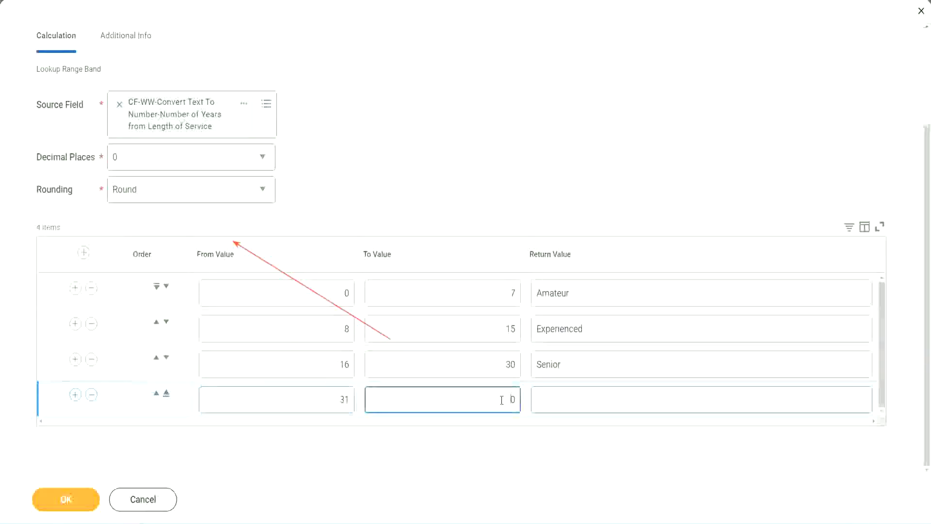
{"action": "left_click", "coordinate": [502, 399]}
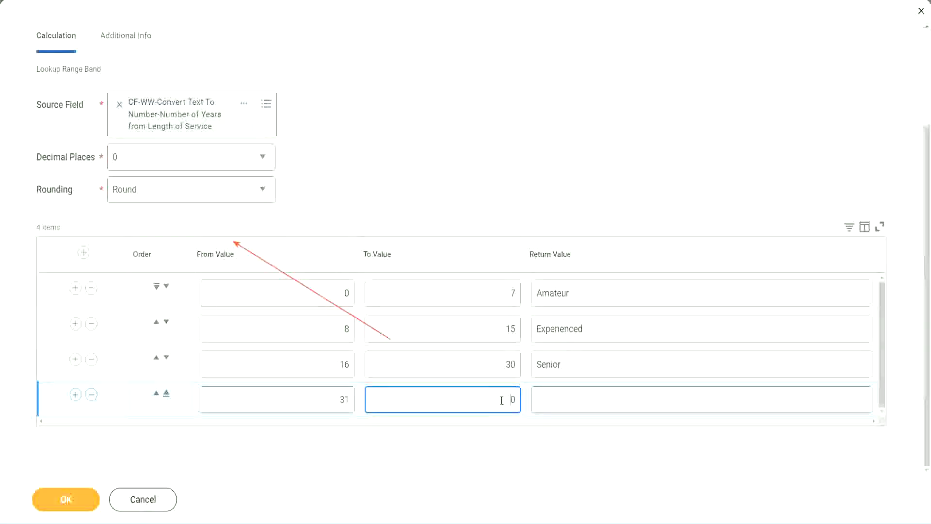
{"action": "type", "text": "1000"}
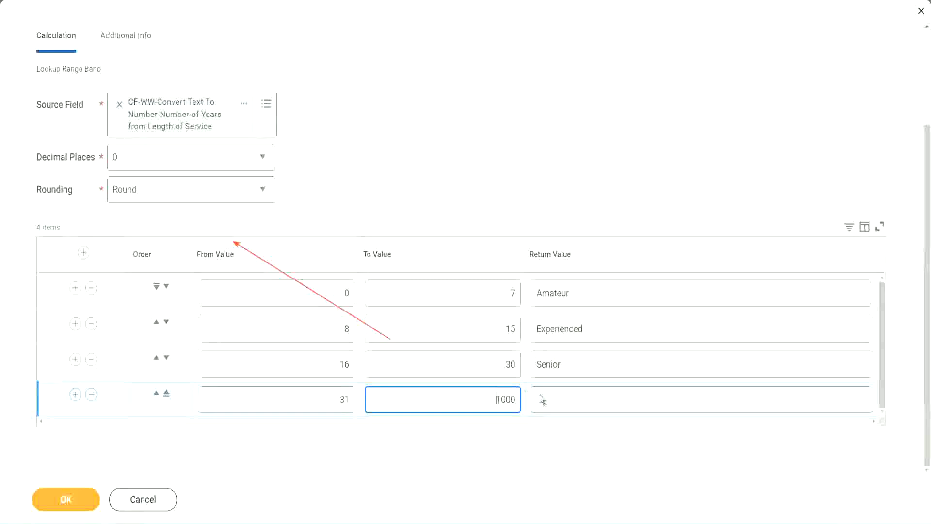
{"action": "key", "text": "ctrl+a"}
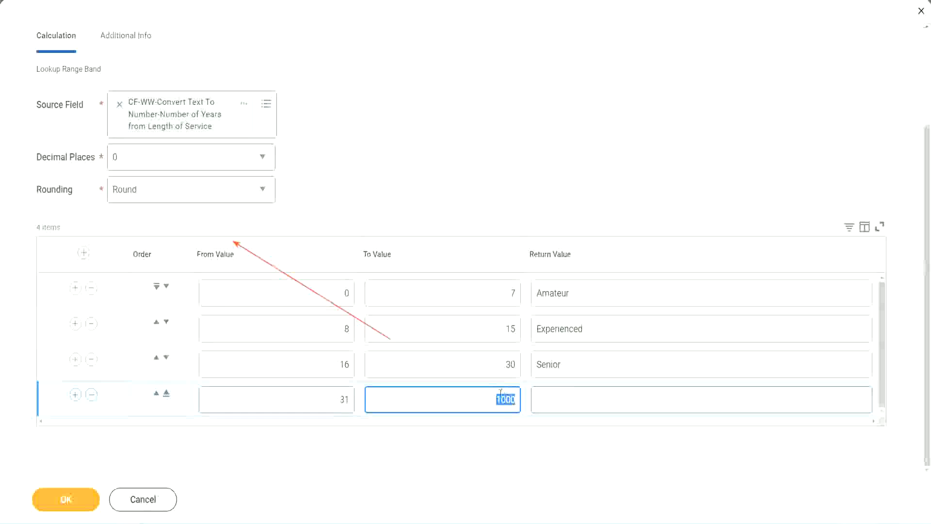
{"action": "left_click_drag", "start_coordinate": [487, 397], "coordinate": [522, 396]}
{"action": "left_click", "coordinate": [581, 400]}
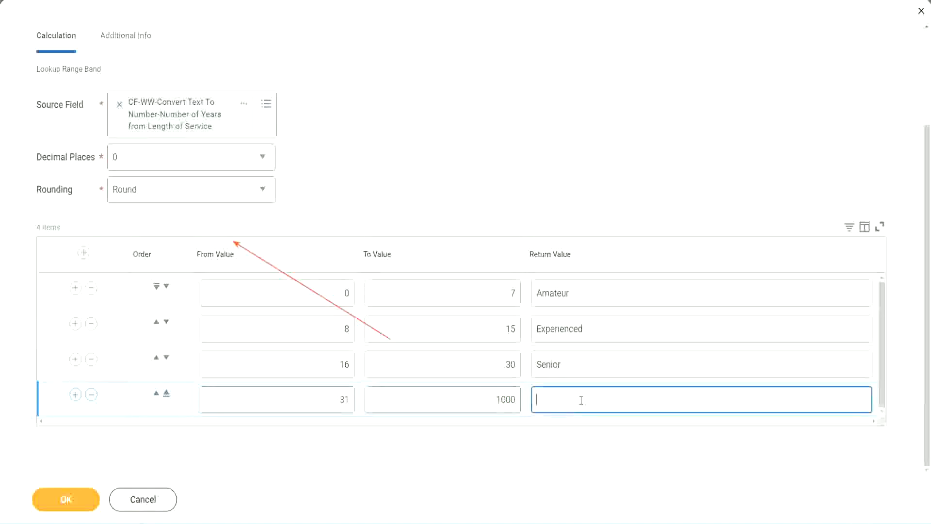
{"action": "type", "text": "Legend"}
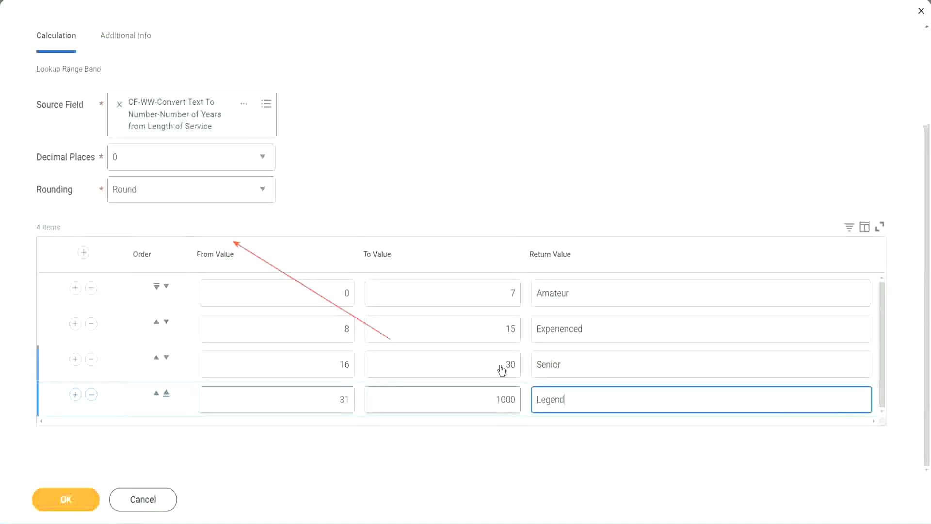
Step: Review all four bands' from, to and return values, then save the calculated field
{"action": "left_click", "coordinate": [433, 164]}
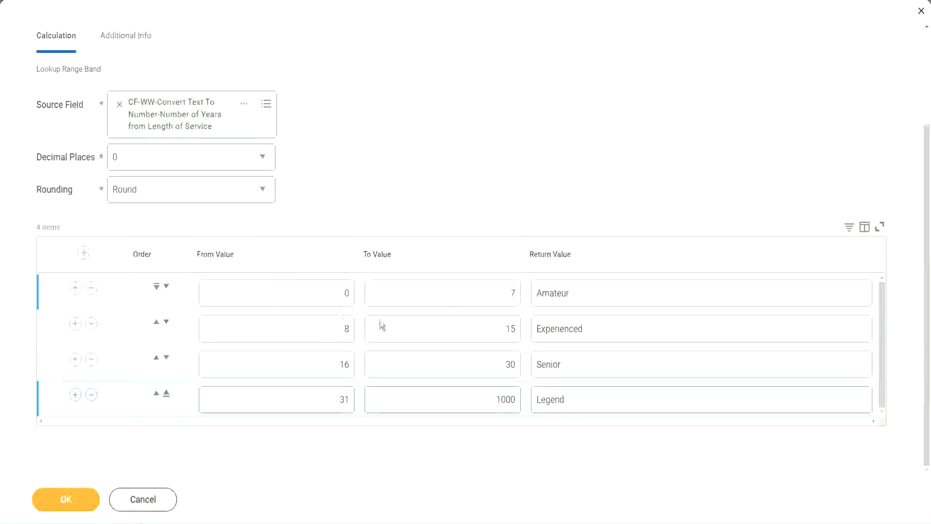
{"action": "left_click", "coordinate": [604, 290]}
{"action": "left_click", "coordinate": [604, 327]}
{"action": "left_click", "coordinate": [587, 399]}
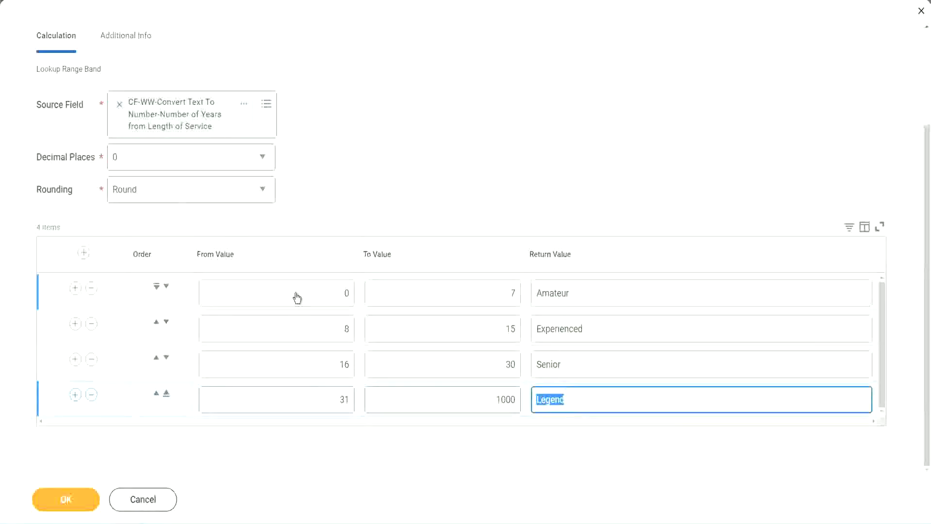
{"action": "left_click", "coordinate": [297, 297]}
{"action": "left_click", "coordinate": [434, 291]}
{"action": "left_click", "coordinate": [556, 294]}
{"action": "left_click", "coordinate": [600, 328]}
{"action": "left_click", "coordinate": [591, 364]}
{"action": "left_click", "coordinate": [585, 398]}
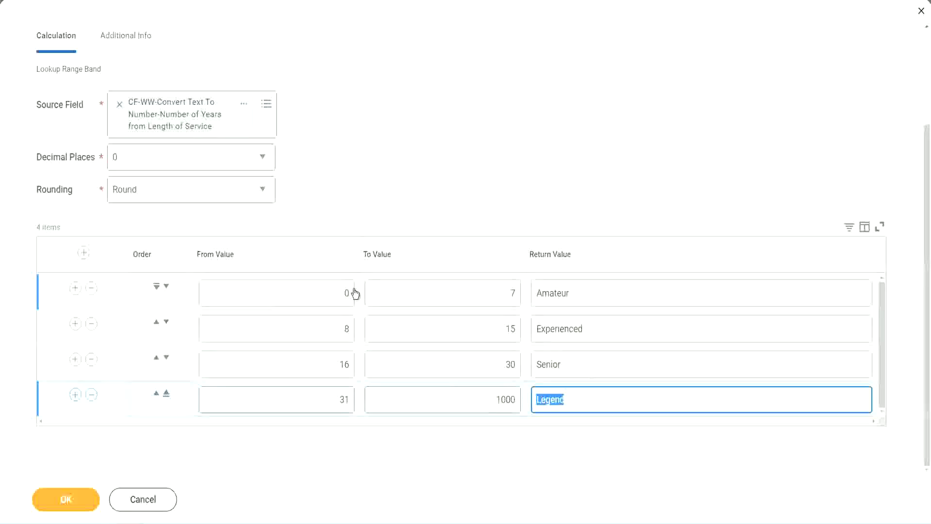
{"action": "left_click", "coordinate": [452, 334]}
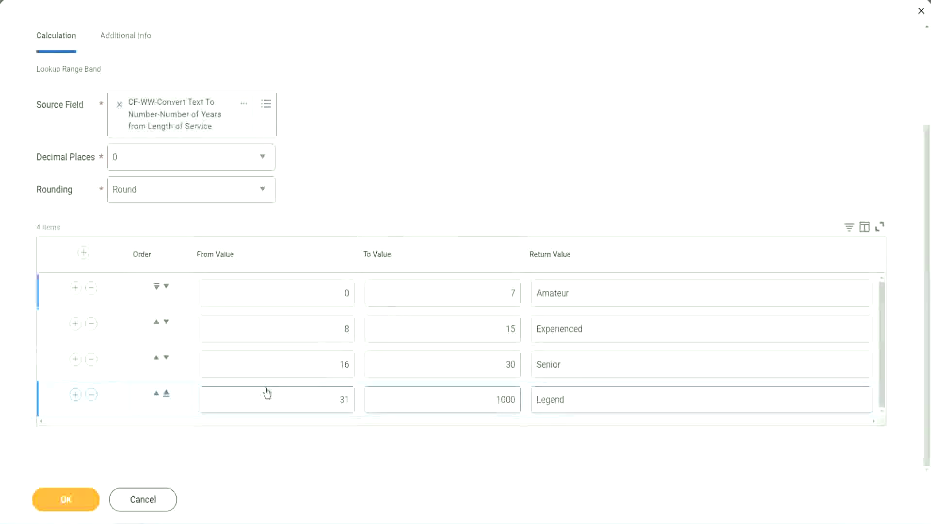
{"action": "left_click", "coordinate": [65, 498]}
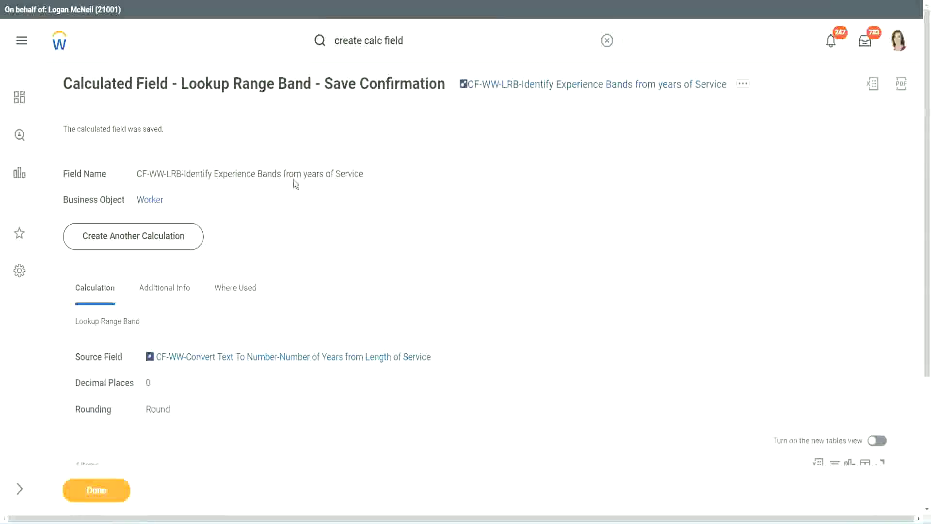
Step: Copy the saved field name CF-WW-LRB-Identify Experience Bands from years of Service as text
{"action": "right_click", "coordinate": [539, 87]}
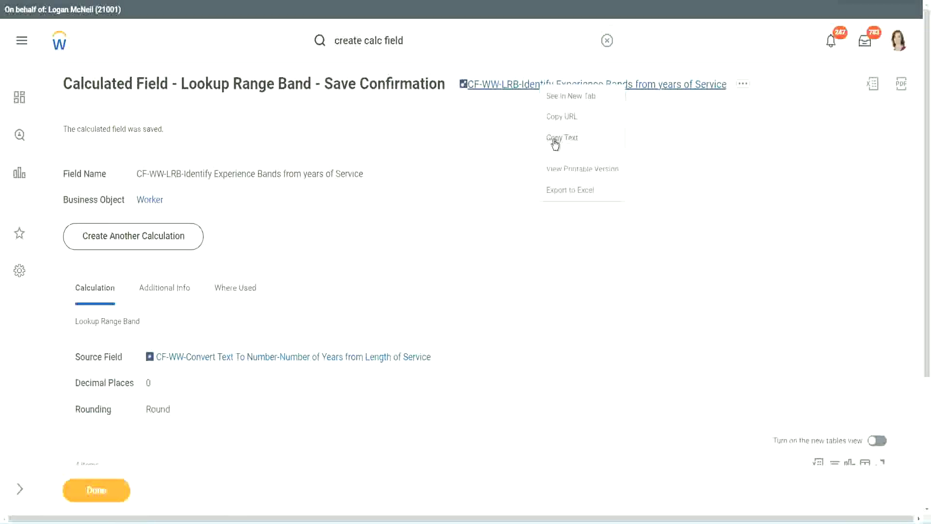
{"action": "left_click", "coordinate": [554, 141]}
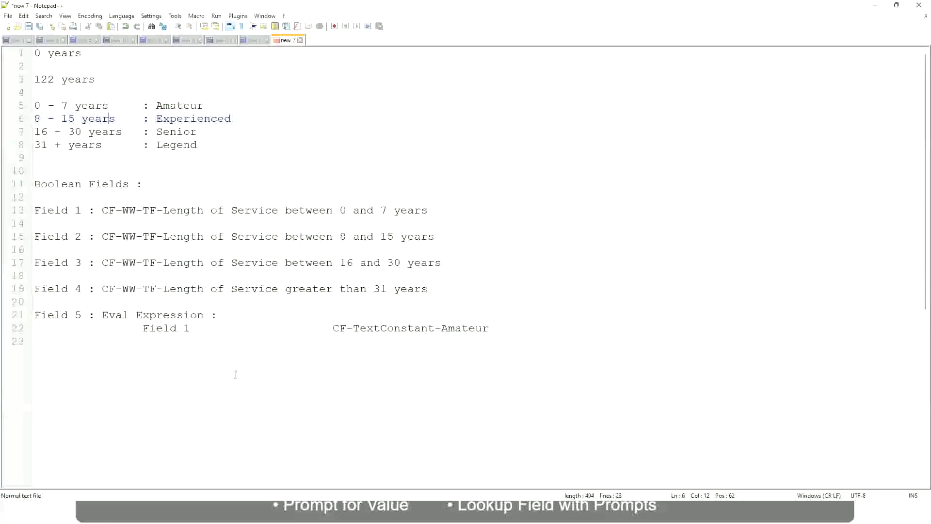
Step: Add a '10,000 USD 1,000,000 USD' line to the notes and begin a '10 - 50,000' band line
{"action": "left_click", "coordinate": [97, 388]}
{"action": "key", "text": "Return"}
{"action": "key", "text": "Return"}
{"action": "key", "text": "Return"}
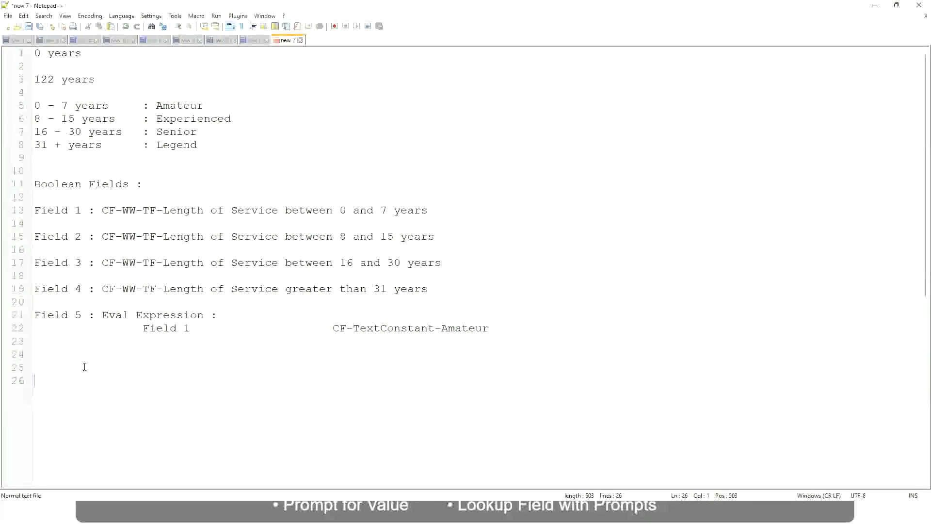
{"action": "type", "text": "10,000 USD"}
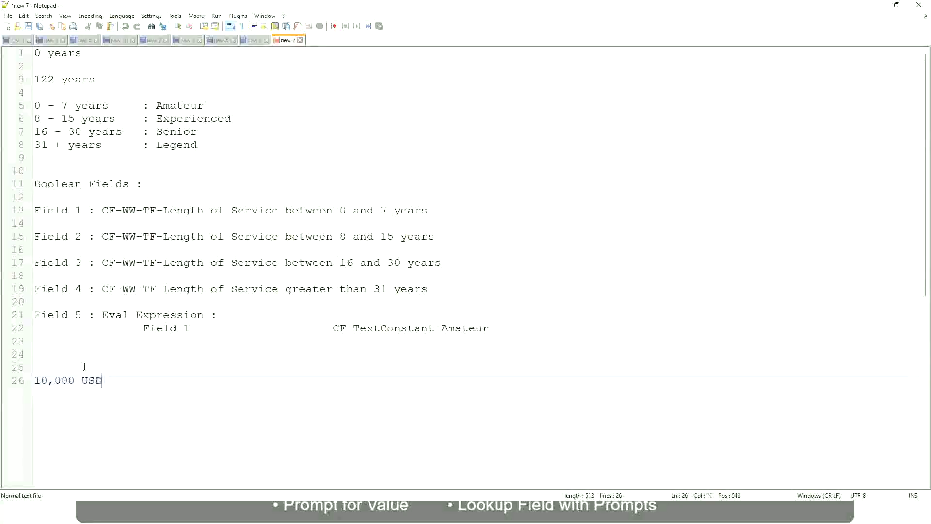
{"action": "key", "text": "Tab"}
{"action": "type", "text": "1,000,000"}
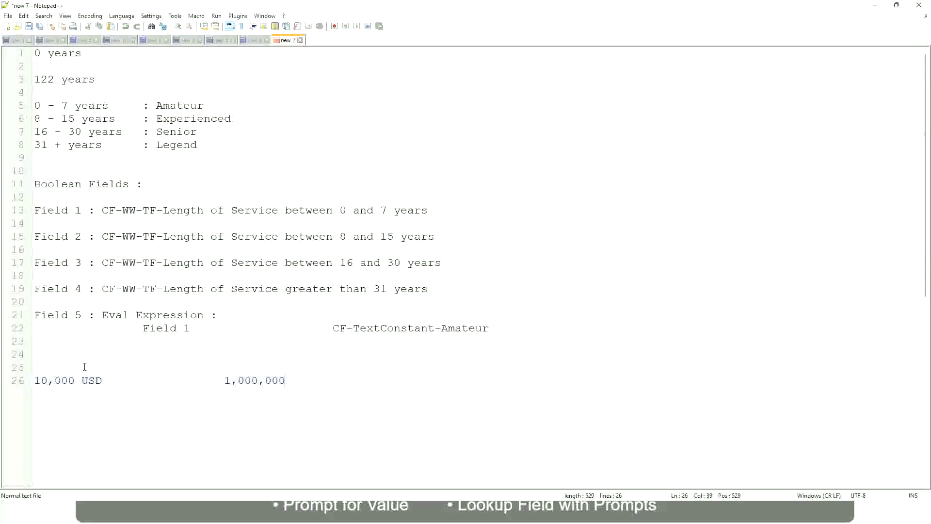
{"action": "key", "text": "Left"}
{"action": "key", "text": "Left"}
{"action": "key", "text": "Left"}
{"action": "key", "text": "Left"}
{"action": "key", "text": "Left"}
{"action": "key", "text": "Left"}
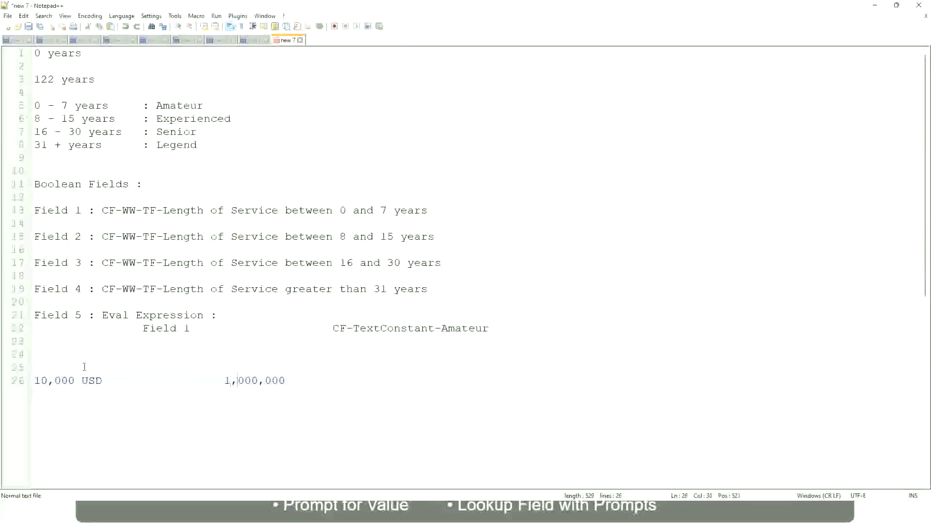
{"action": "key", "text": "Right"}
{"action": "key", "text": "Right"}
{"action": "key", "text": "Right"}
{"action": "key", "text": "Right"}
{"action": "key", "text": "Right"}
{"action": "key", "text": "Right"}
{"action": "key", "text": "Right"}
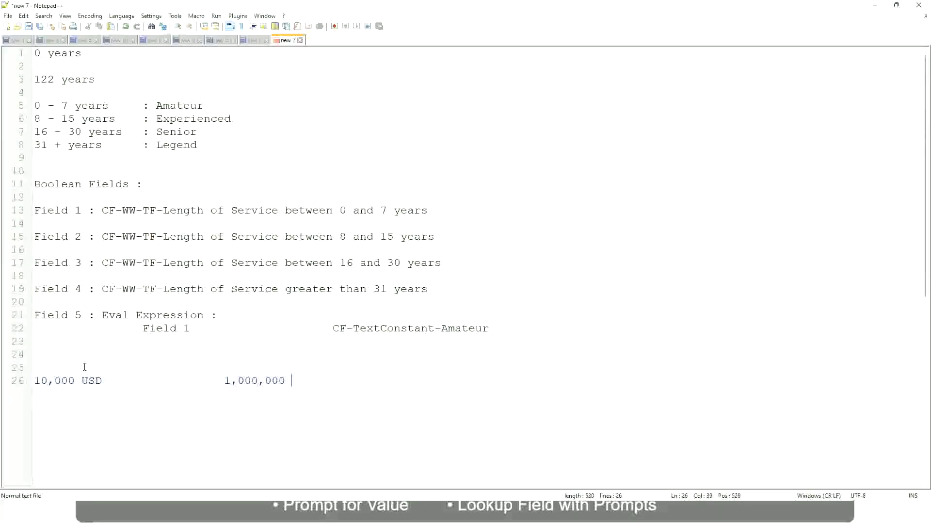
{"action": "type", "text": "USD"}
{"action": "key", "text": "Return"}
{"action": "key", "text": "Return"}
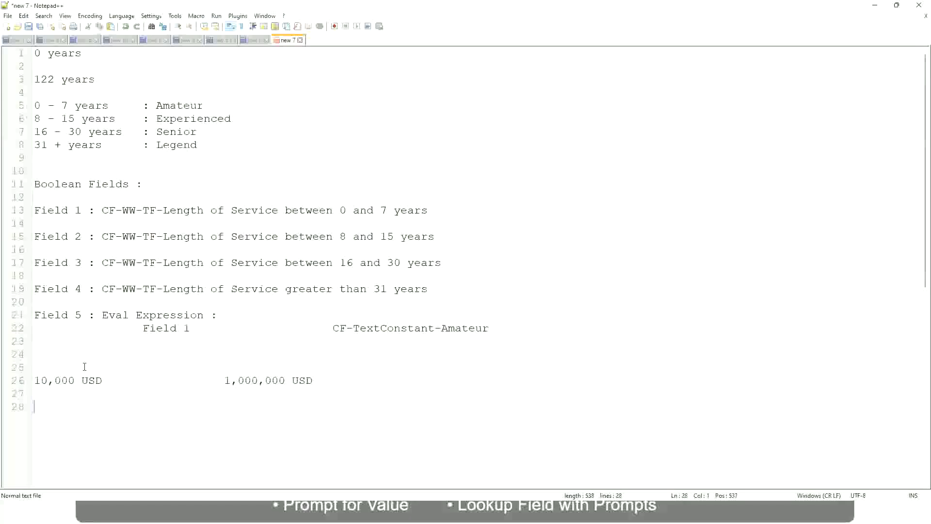
{"action": "type", "text": "10 - 50,000"}
Step: Write the Tab-aligned band lines '10 - 50,000 : Low', '50,001 - 150,000 : Medium' and '> 150,000 : High'
{"action": "key", "text": "Tab"}
{"action": "key", "text": "Tab"}
{"action": "type", "text": ": Low"}
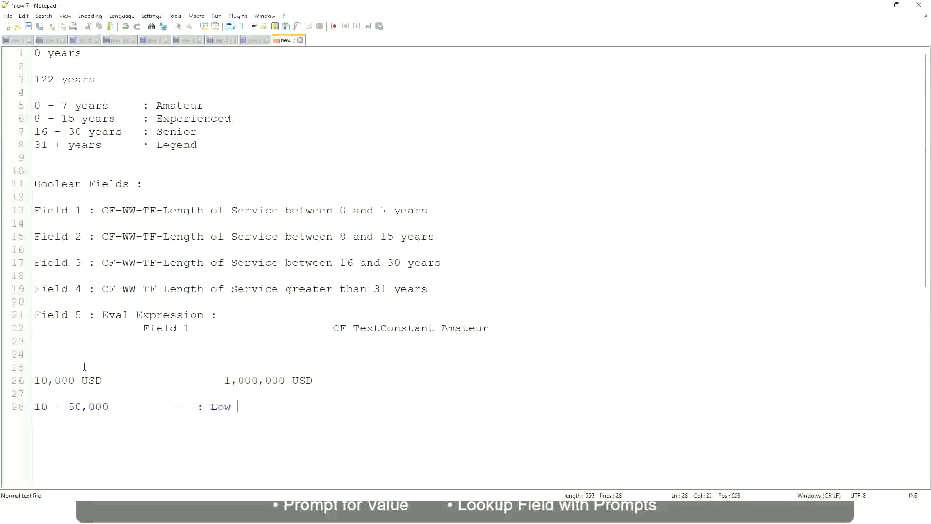
{"action": "key", "text": "Return"}
{"action": "key", "text": "Return"}
{"action": "key", "text": "Up"}
{"action": "type", "text": "50,001 "}
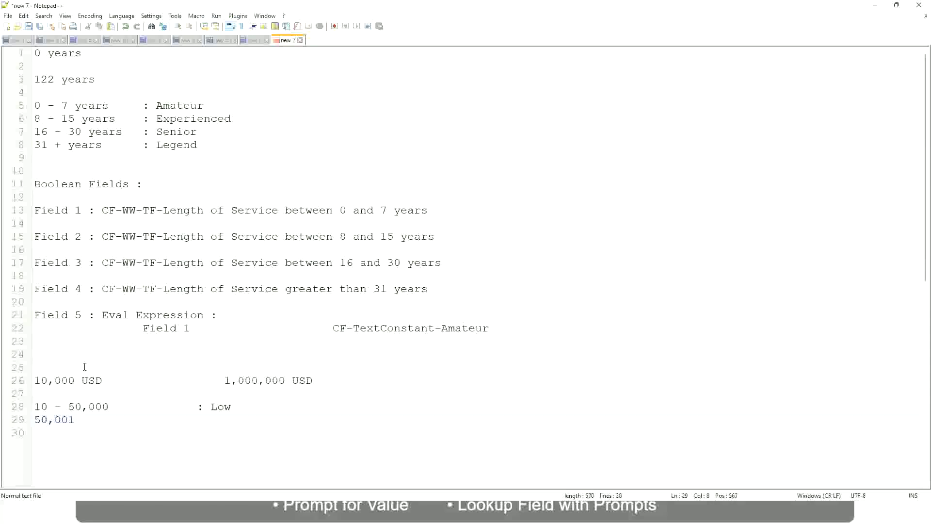
{"action": "type", "text": "- 150,000"}
{"action": "key", "text": "Tab"}
{"action": "key", "text": "Tab"}
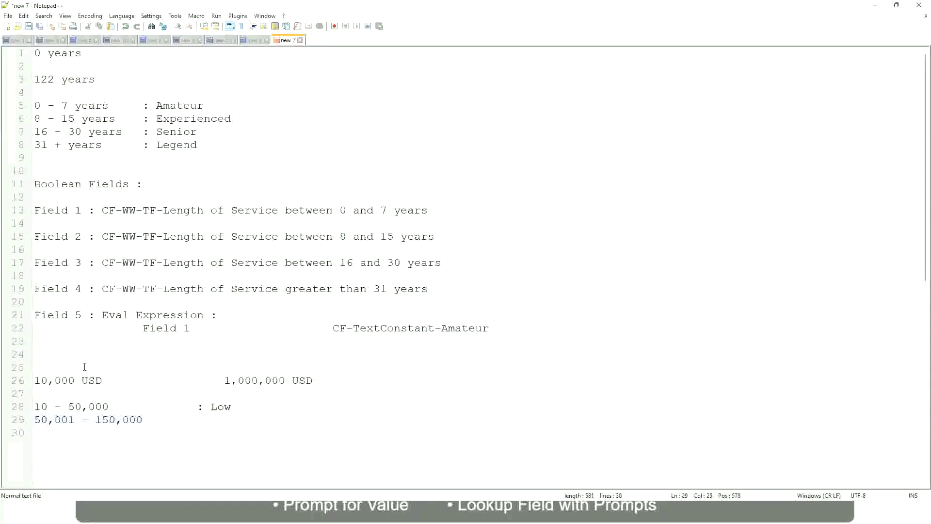
{"action": "type", "text": ": Medium"}
{"action": "key", "text": "Return"}
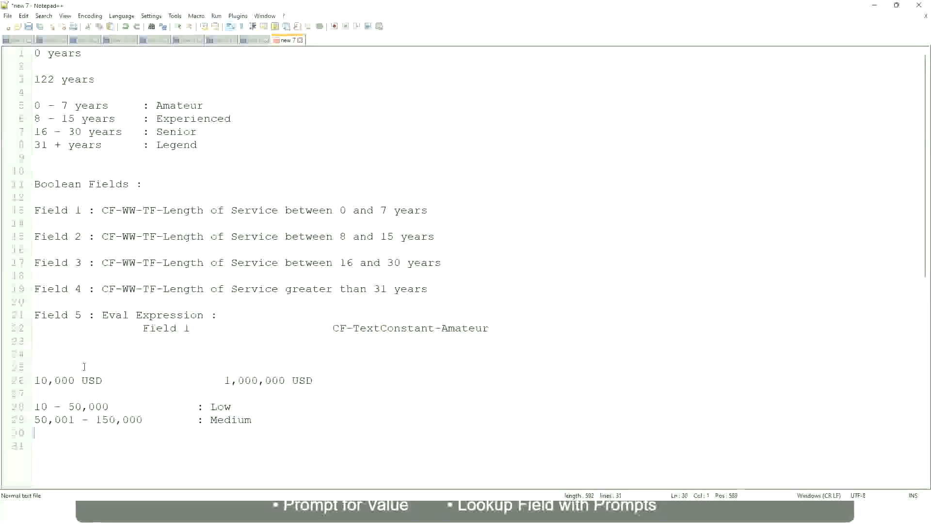
{"action": "type", "text": "> 1"}
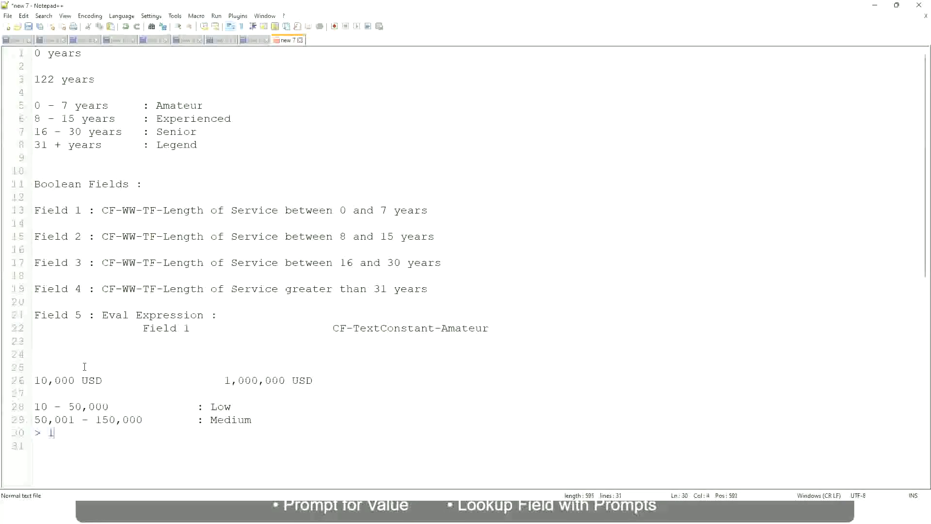
{"action": "type", "text": "50,000"}
{"action": "key", "text": "Tab"}
{"action": "key", "text": "Tab"}
{"action": "key", "text": "Tab"}
{"action": "key", "text": "Tab"}
{"action": "type", "text": ": High"}
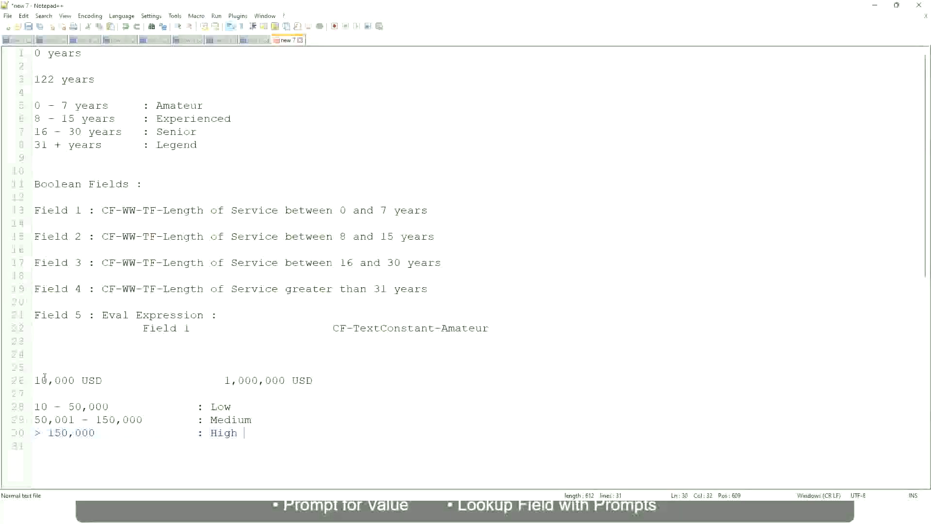
Step: Bookmark line 26 (10,000 USD to 1,000,000 USD), briefly highlighting every 000 match
{"action": "left_click", "coordinate": [31, 380]}
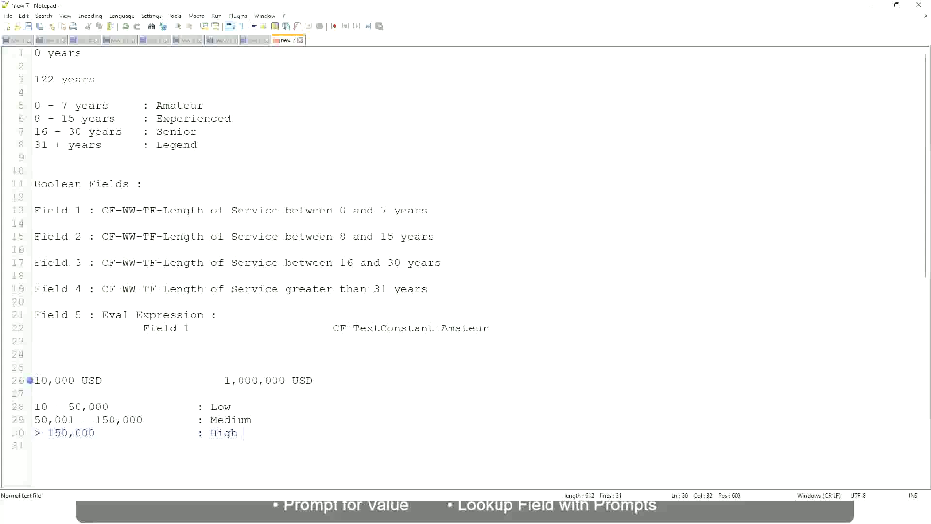
{"action": "left_click", "coordinate": [30, 380]}
{"action": "left_click", "coordinate": [41, 380]}
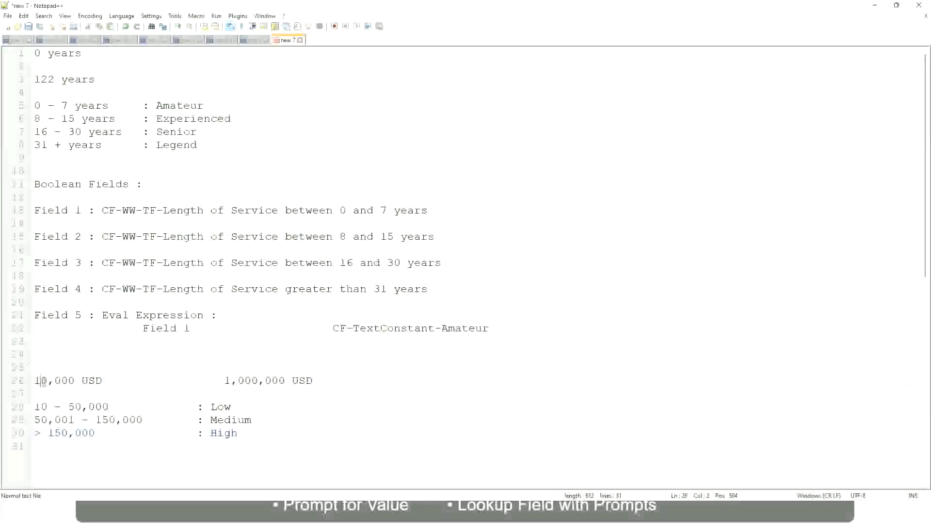
{"action": "double_click", "coordinate": [278, 380]}
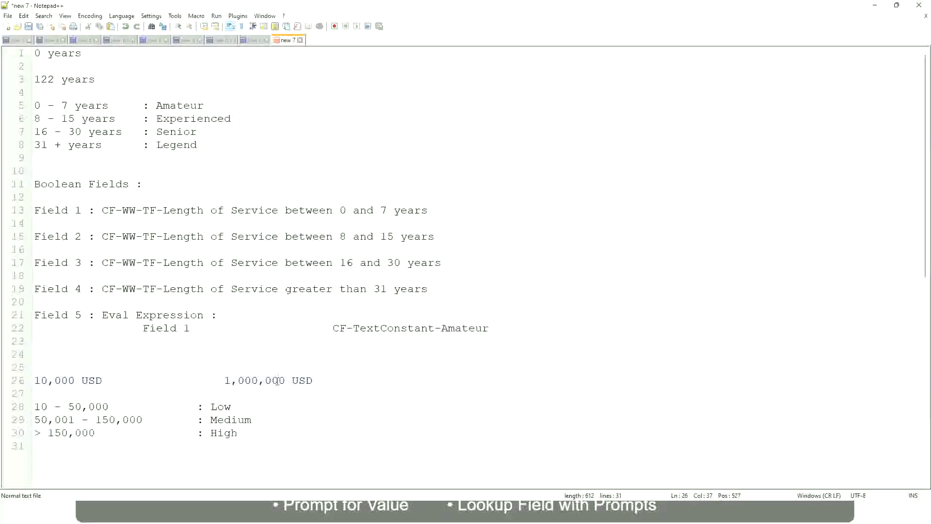
{"action": "left_click", "coordinate": [170, 419]}
{"action": "left_click", "coordinate": [30, 381]}
Step: Review the Low, Medium and High band lines below the range line
{"action": "left_click", "coordinate": [287, 381]}
{"action": "left_click", "coordinate": [223, 406]}
{"action": "left_click", "coordinate": [224, 433]}
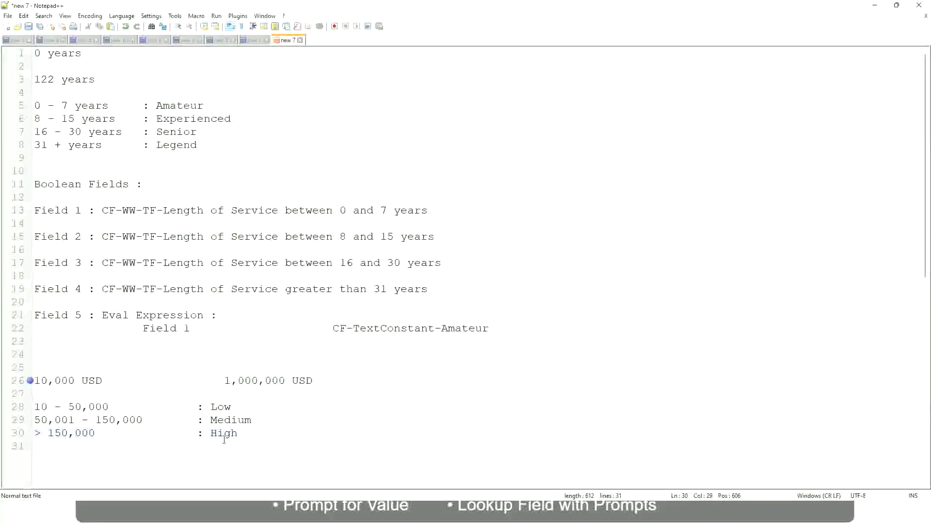
{"action": "key", "text": "Right"}
{"action": "key", "text": "Right"}
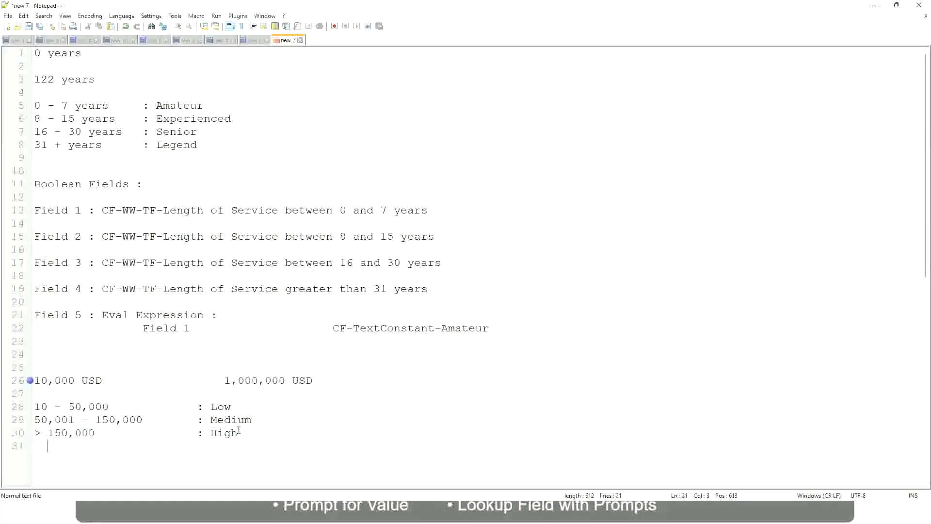